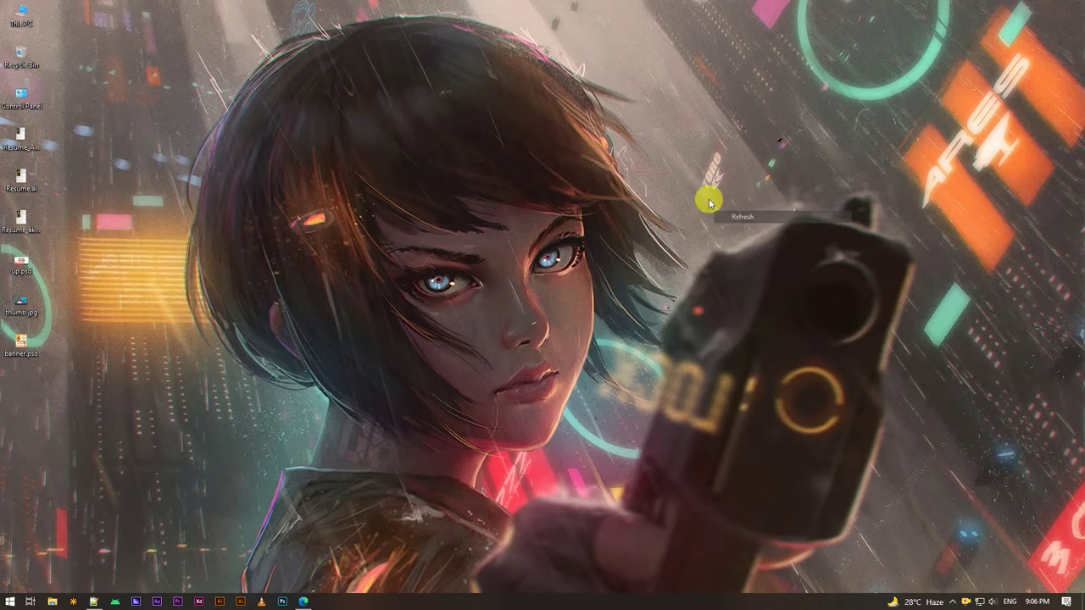
Launch Adobe Illustrator from the taskbar, refreshing the desktop while it loads
left_click(720, 213)
left_click(244, 598)
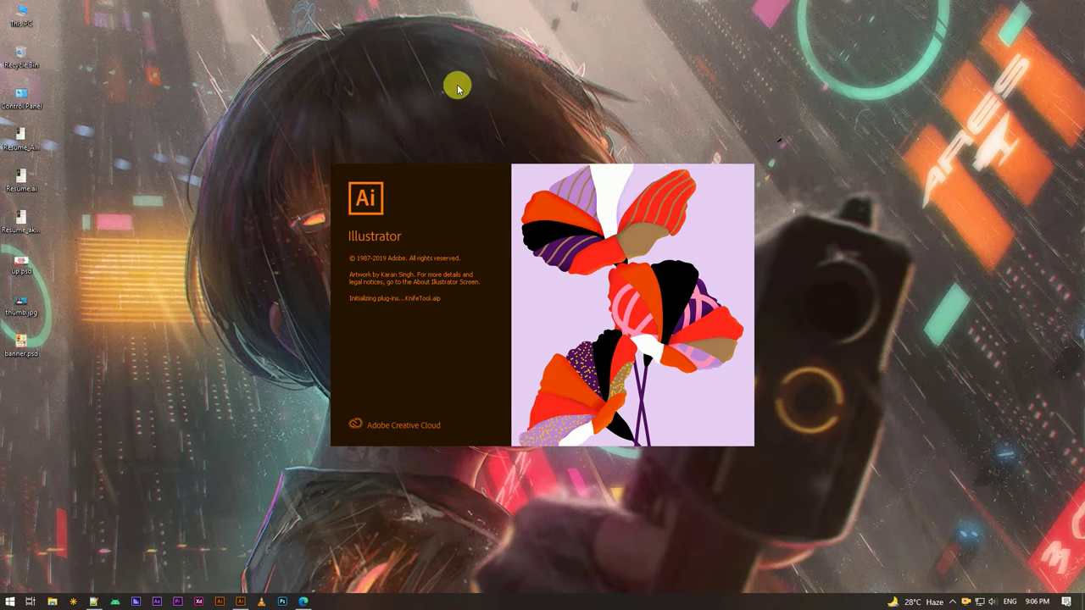
right_click(444, 74)
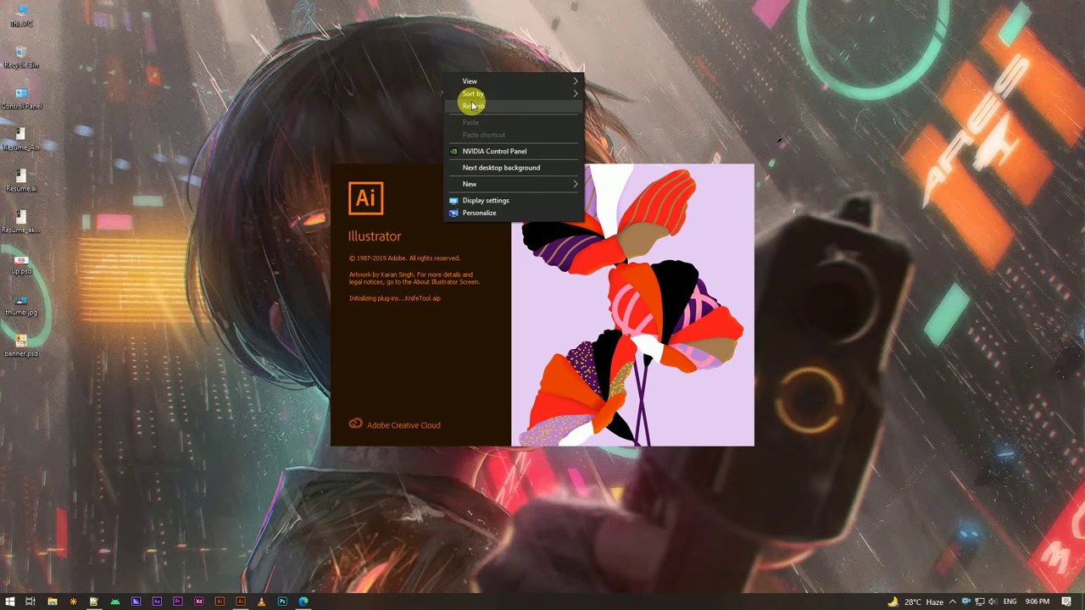
left_click(473, 103)
right_click(450, 79)
left_click(480, 112)
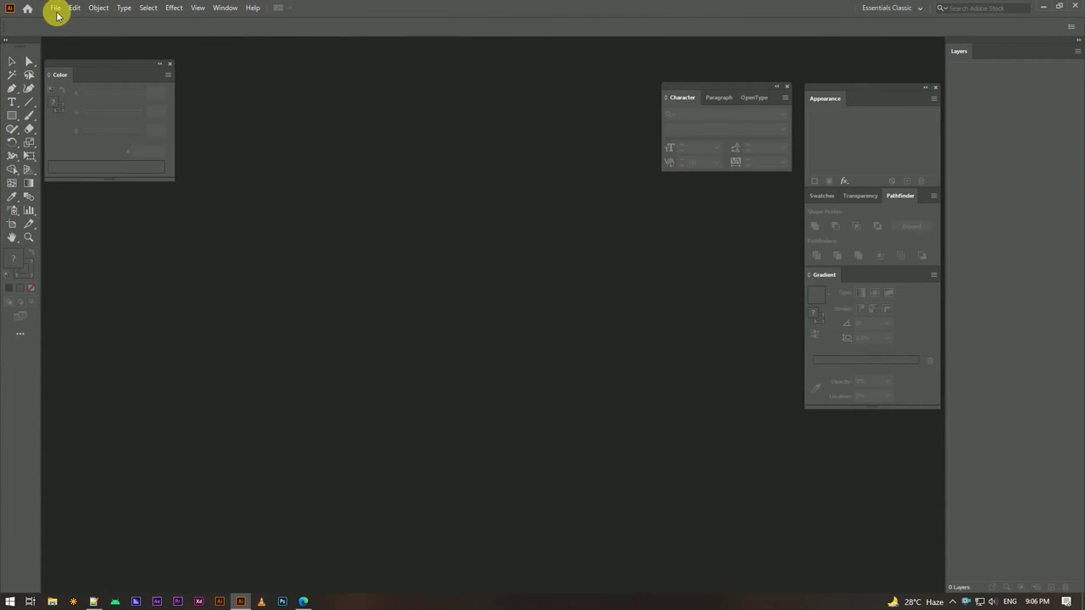
Create a new 512 × 512 px RGB document from the default preset
left_click(56, 10)
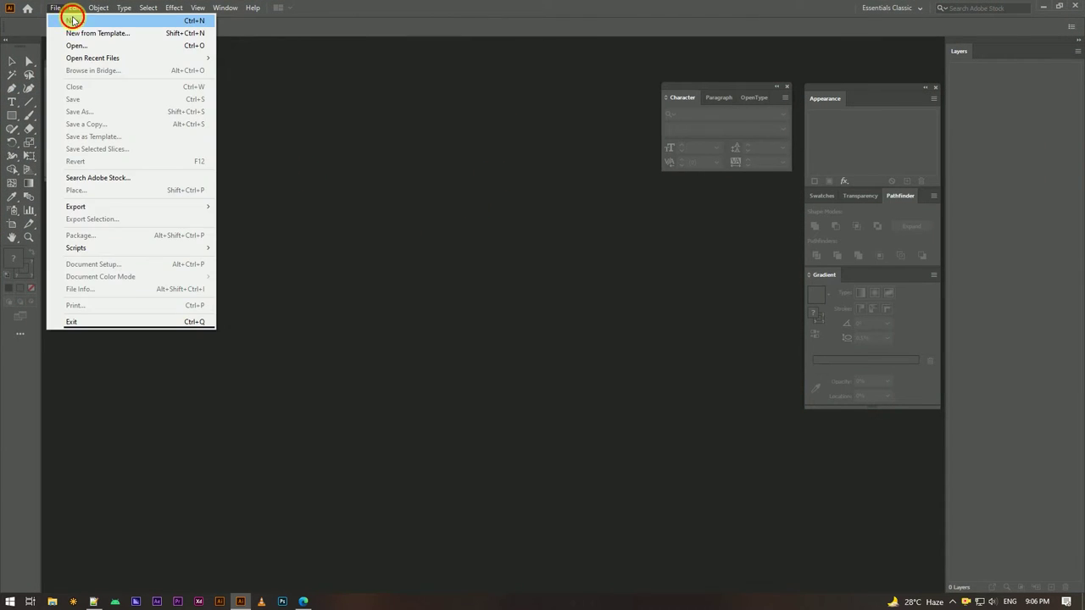
left_click(73, 19)
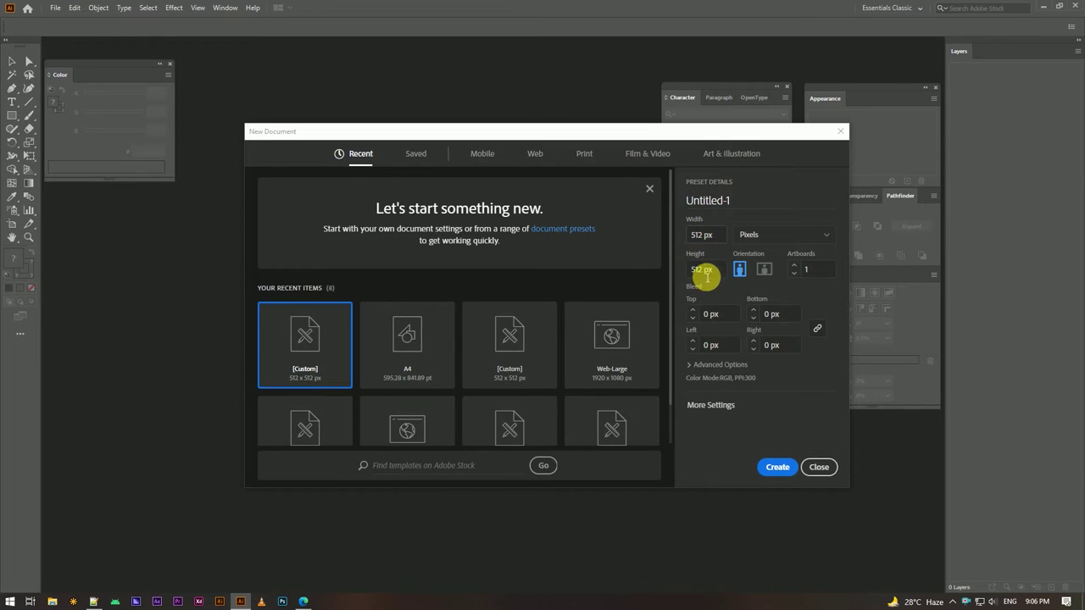
left_click(697, 367)
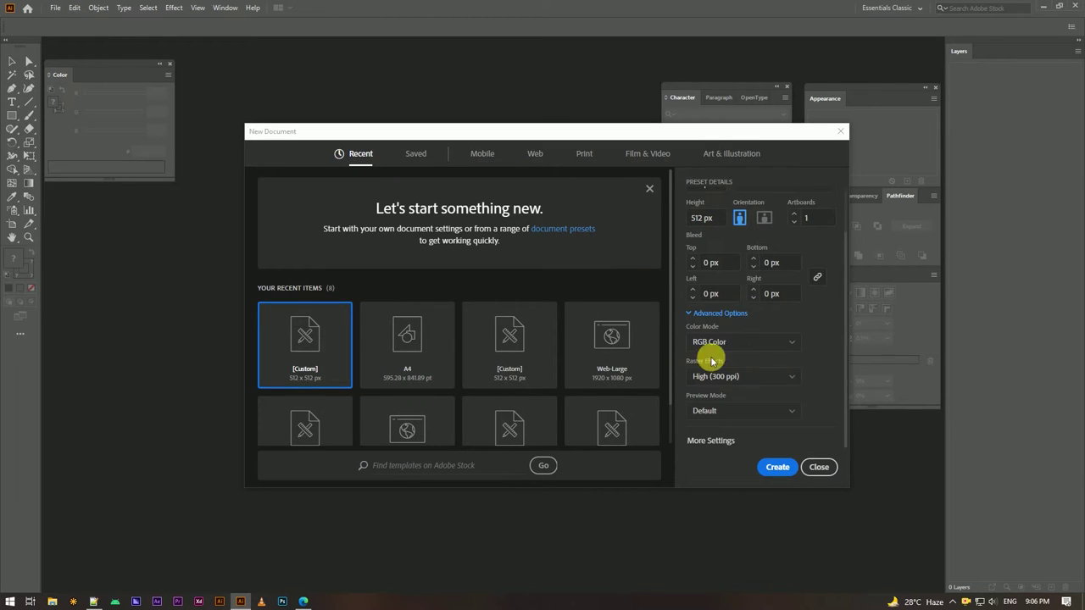
left_click(773, 464)
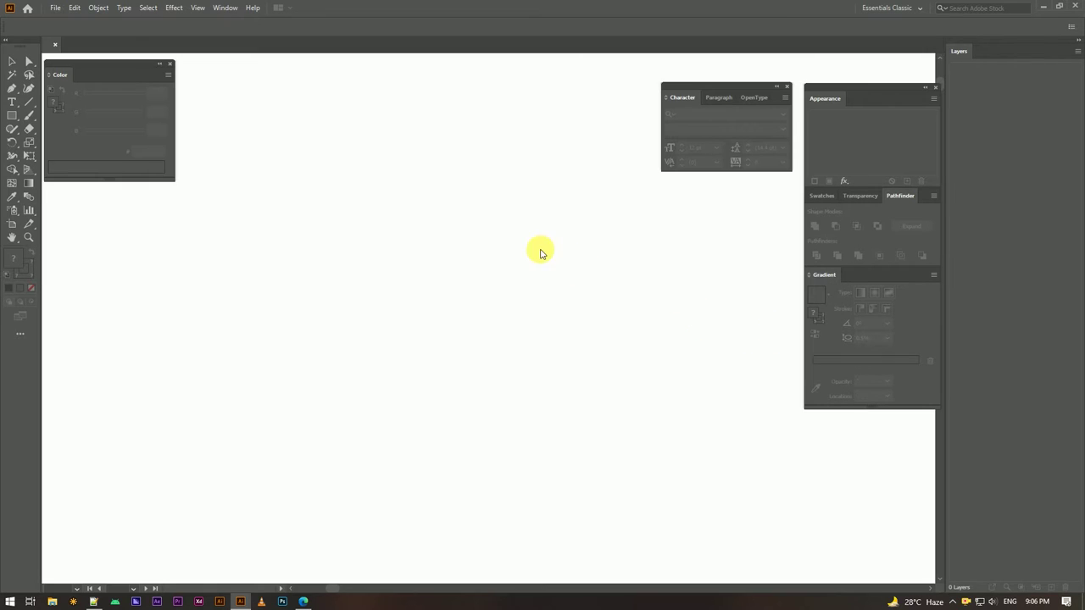
scroll(345, 250, "down", 2)
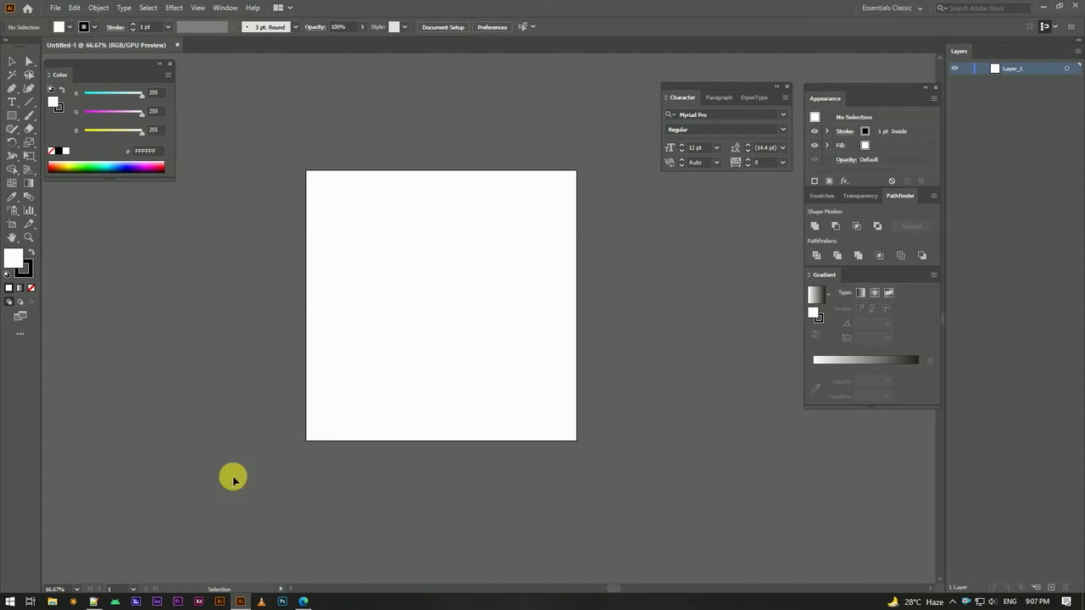
Copy the Hindi sentence from the Notepad++ note and return to Illustrator
mouse_move(93, 602)
left_click(111, 569)
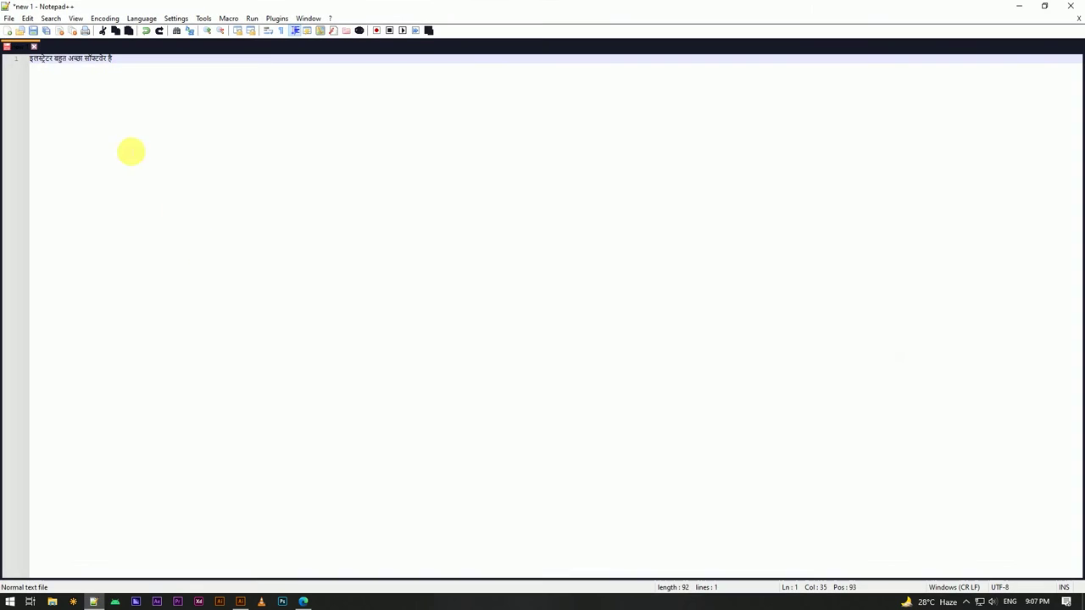
left_click_drag(124, 66, 37, 63)
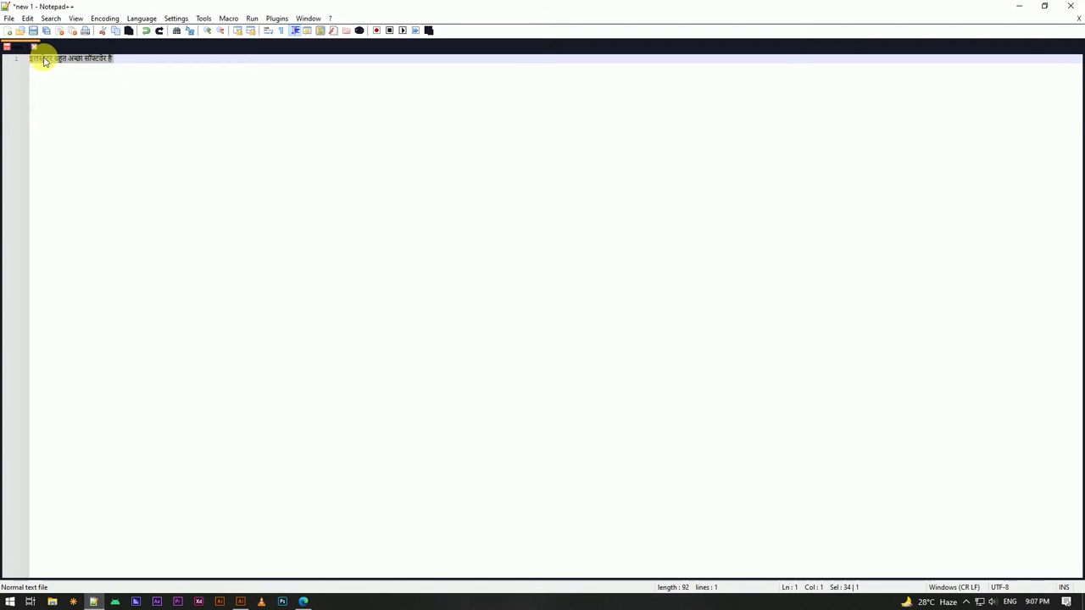
right_click(43, 61)
left_click(75, 77)
left_click(152, 333)
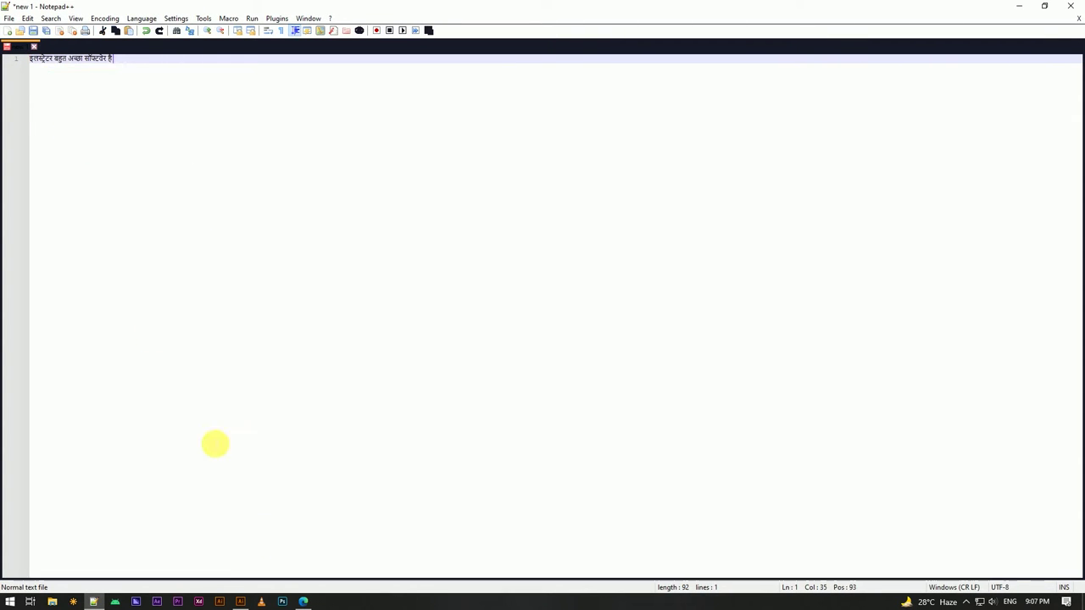
left_click(241, 603)
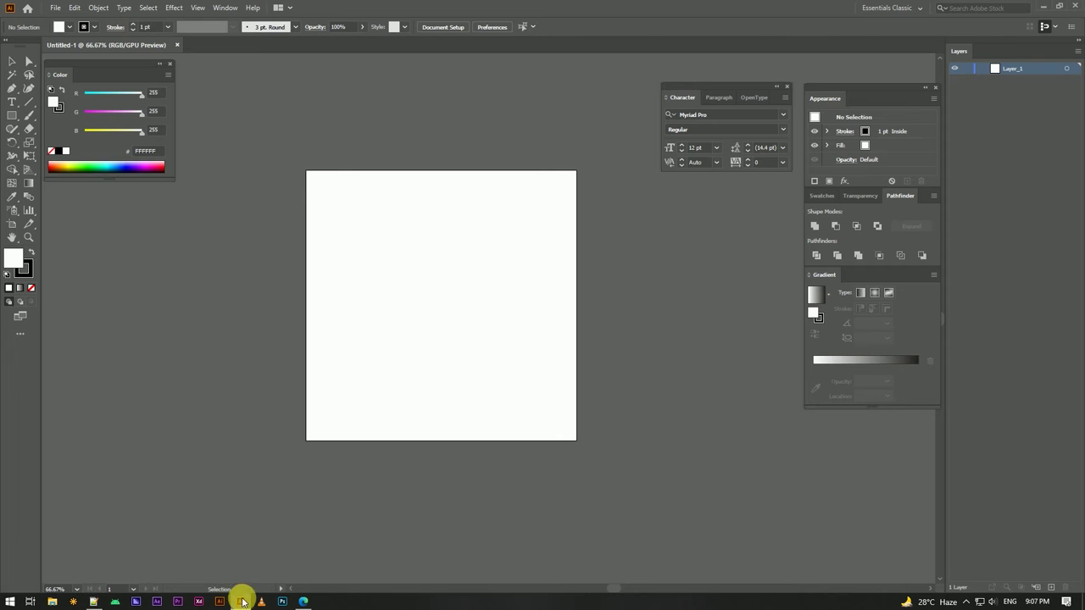
Place the Hindi sentence as a text object on the artboard using Hindi keyboard input
left_click(13, 102)
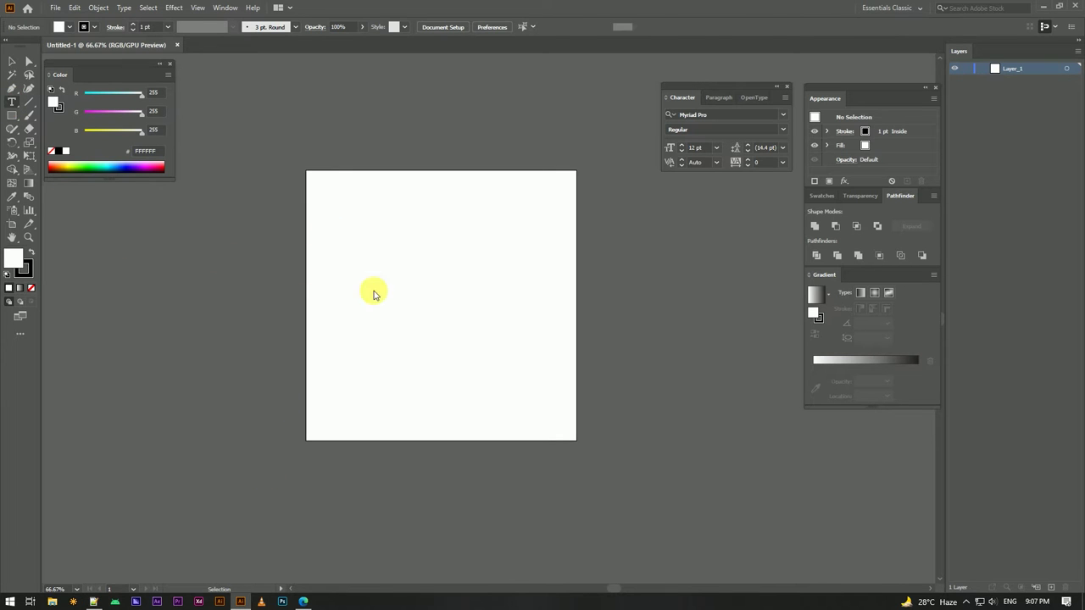
left_click(1010, 601)
left_click(971, 542)
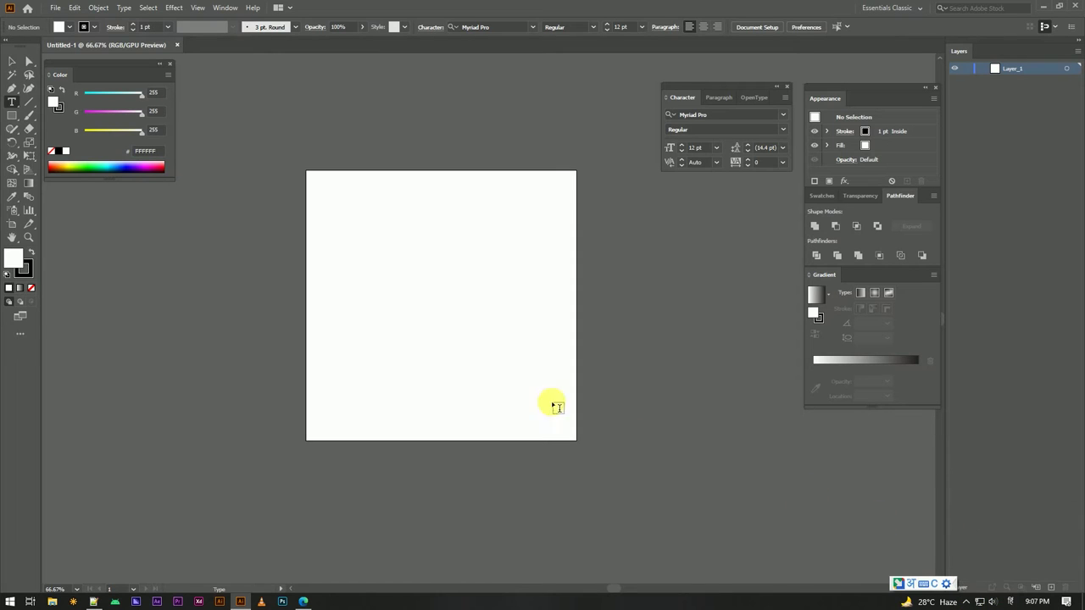
left_click(385, 263)
type("इलस्ट्रेटर बहुत अच्छा सॉफ्टवेर है")
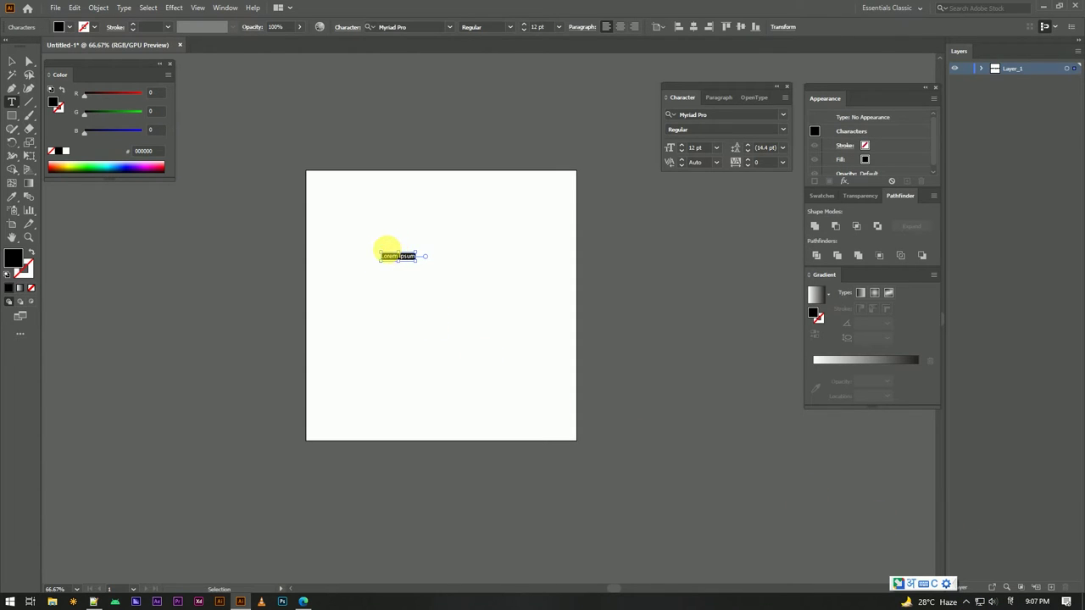
left_click(15, 63)
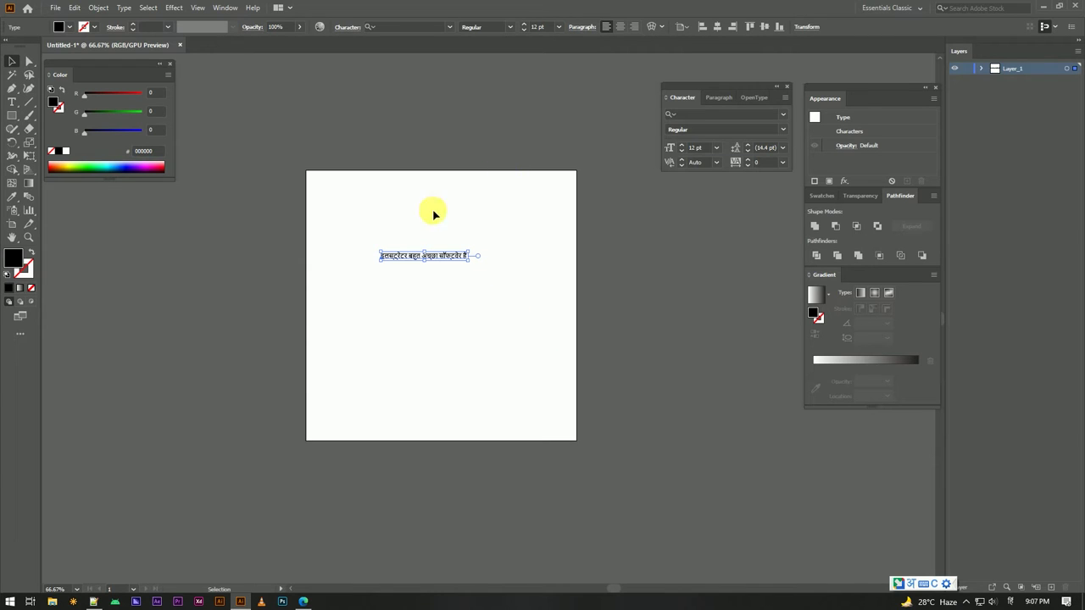
Centre the Hindi text horizontally and enlarge it to span the artboard
left_click(718, 29)
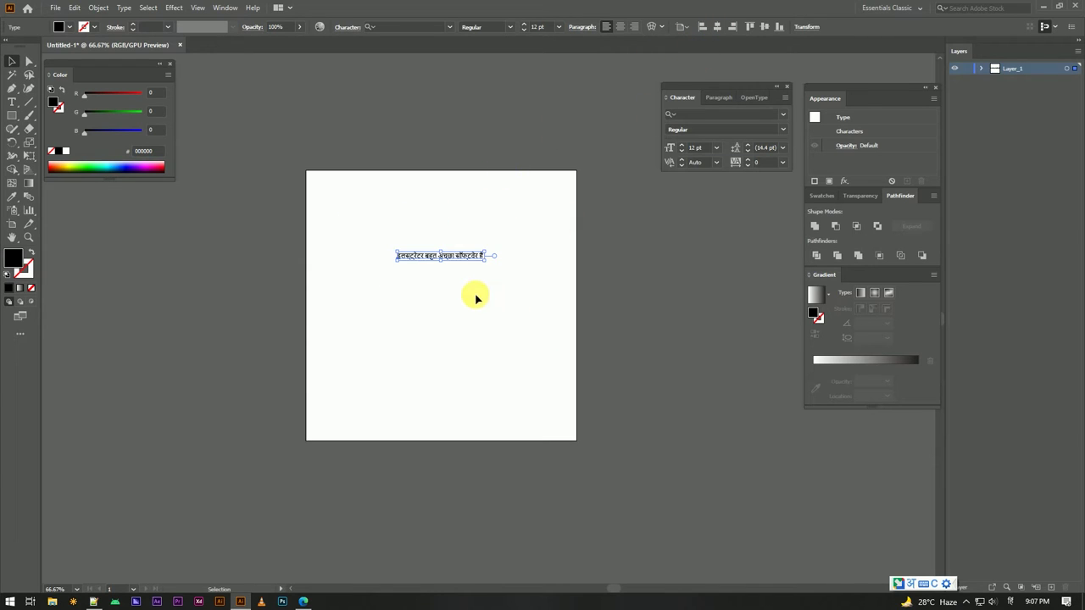
left_click_drag(491, 264, 568, 280)
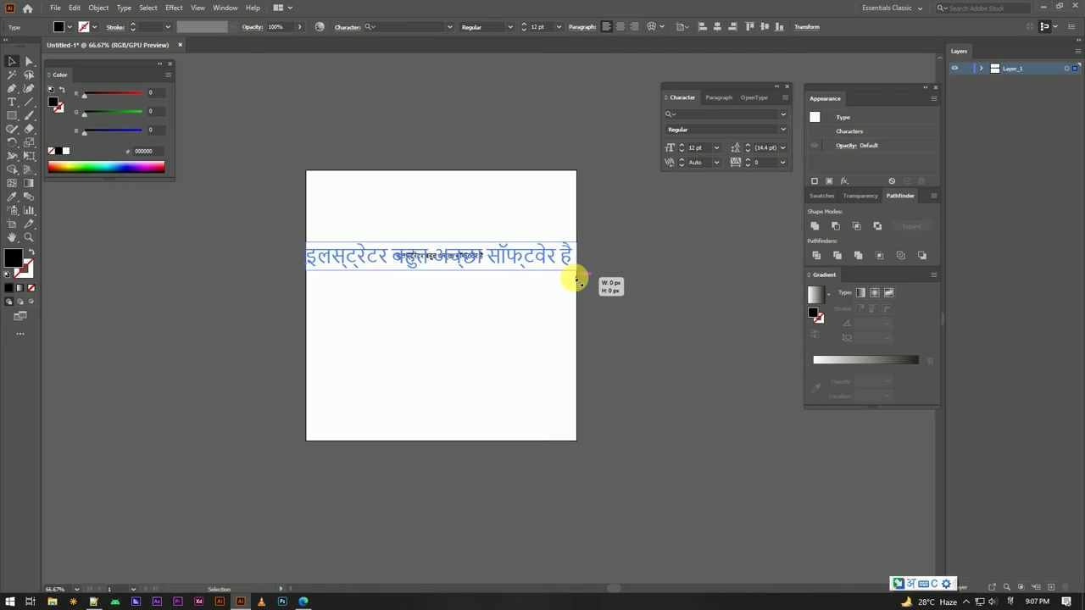
left_click(516, 271)
scroll(516, 272, "up", 2)
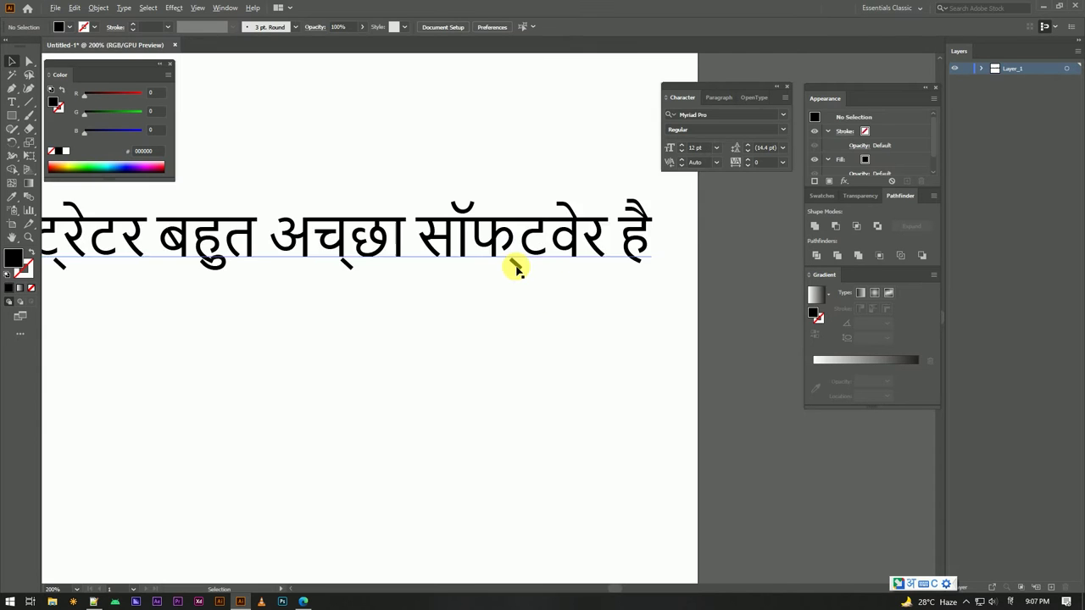
scroll(509, 271, "down", 1)
Inspect the Hindi text by selecting and deselecting it, then close the document
left_click(500, 273)
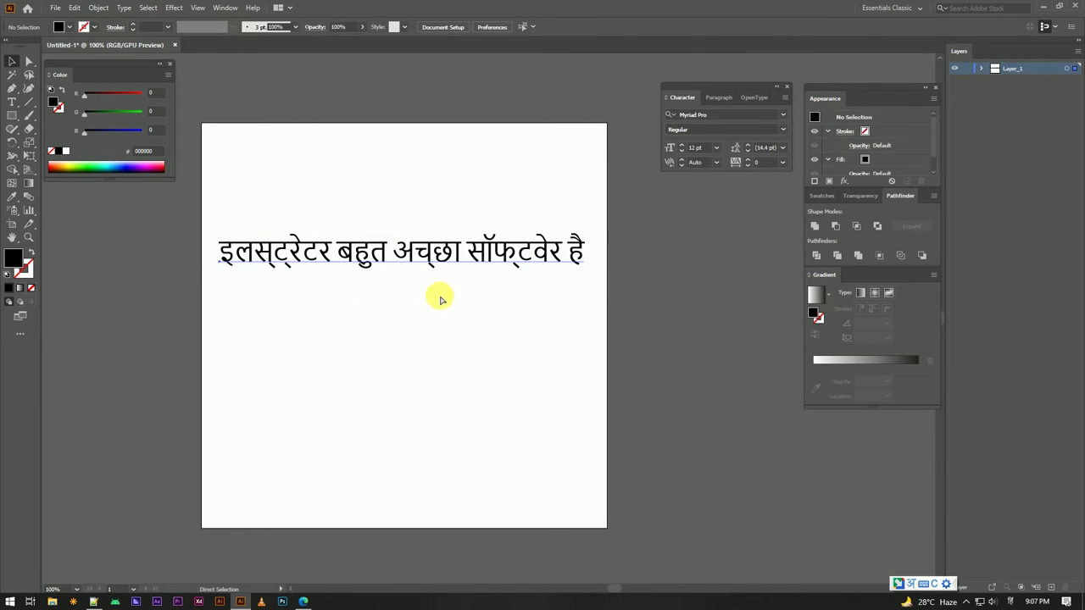
left_click(435, 299)
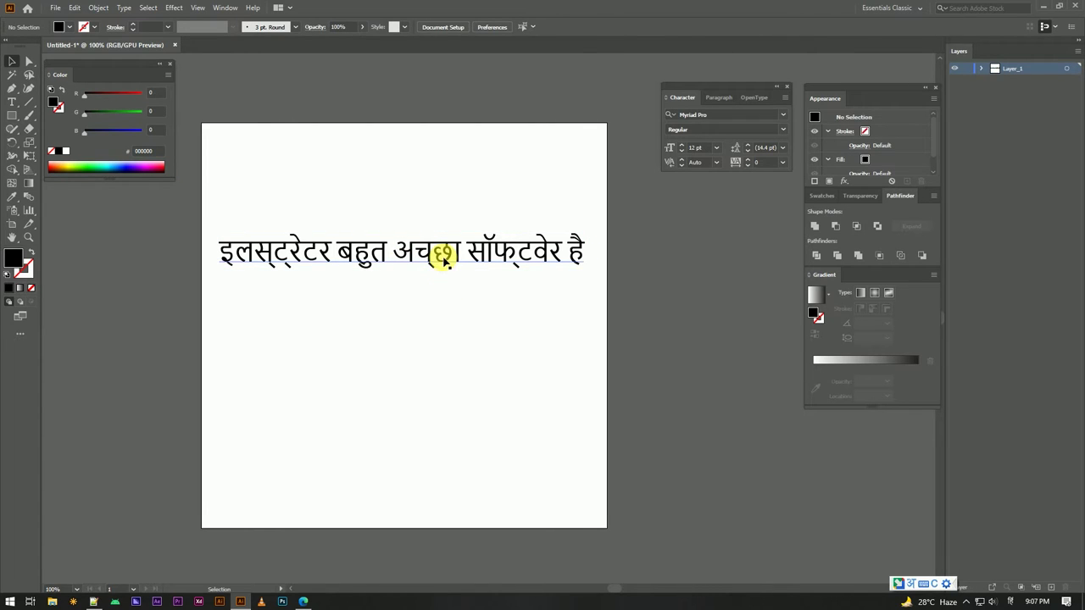
left_click(441, 256)
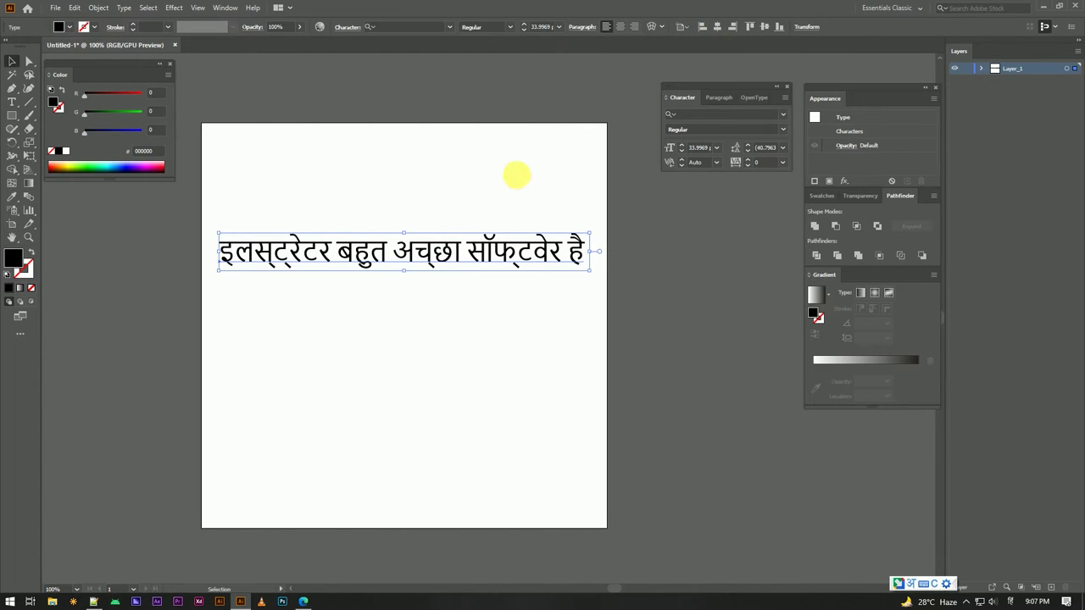
left_click(500, 191)
left_click(427, 251)
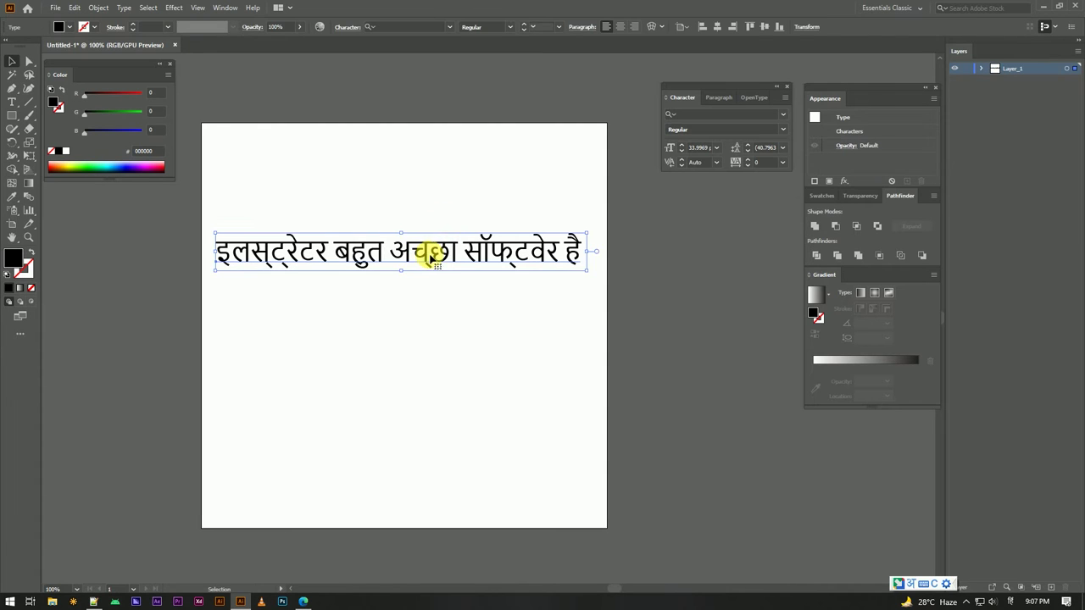
left_click(418, 297)
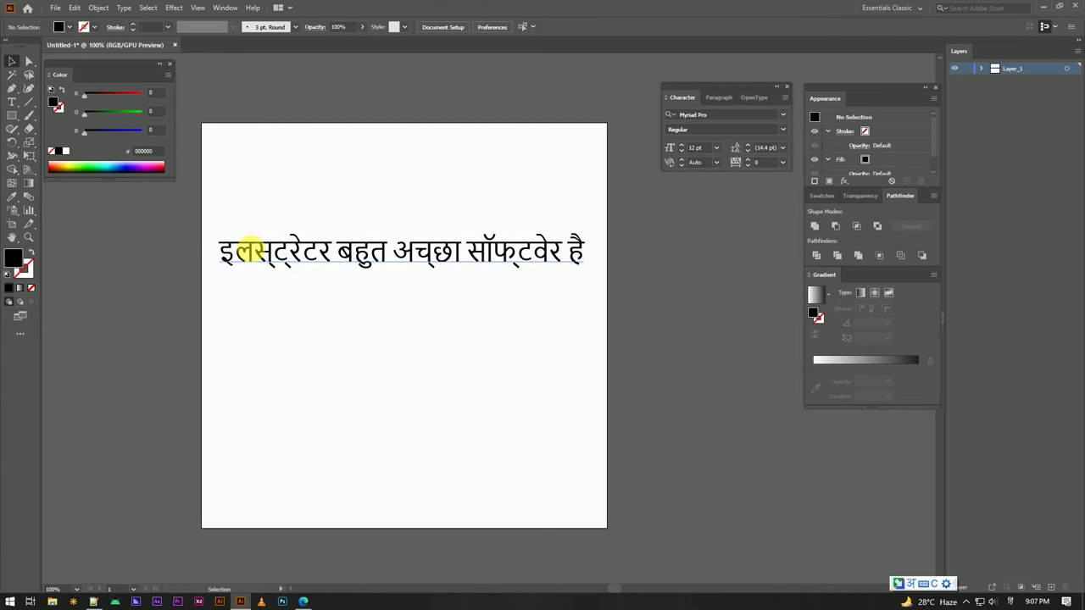
left_click(177, 48)
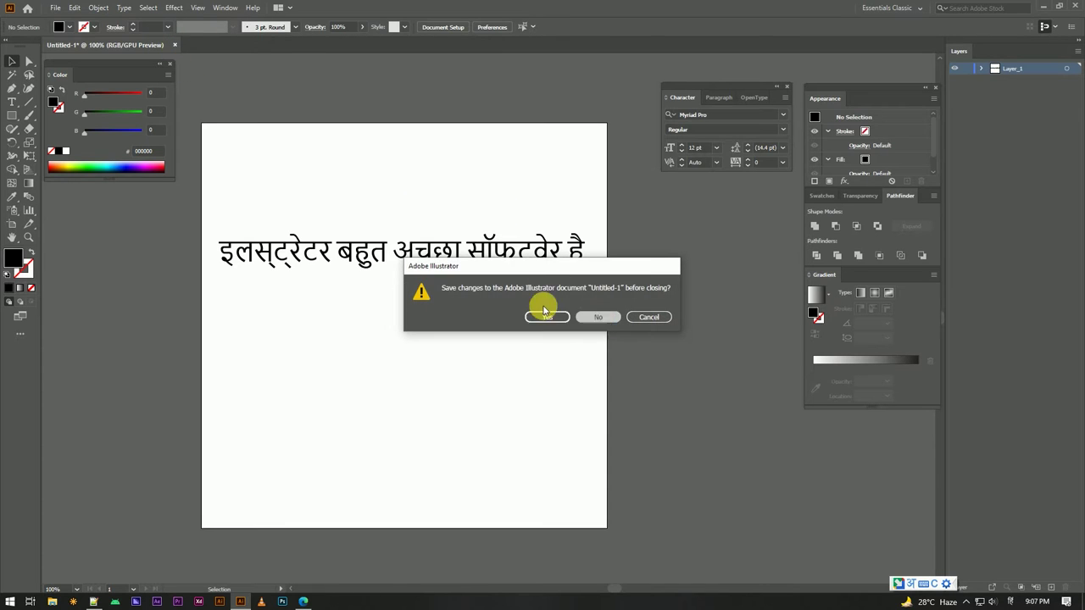
Discard the test document and enable Show Indic Options in the Type preferences
left_click(596, 316)
left_click(73, 11)
mouse_move(102, 367)
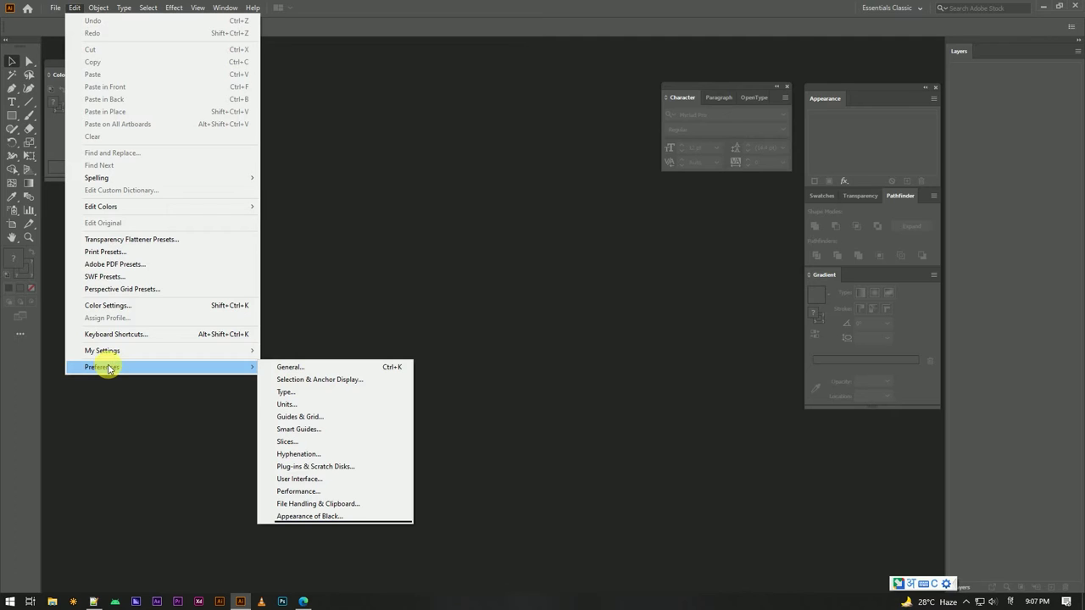
left_click(302, 392)
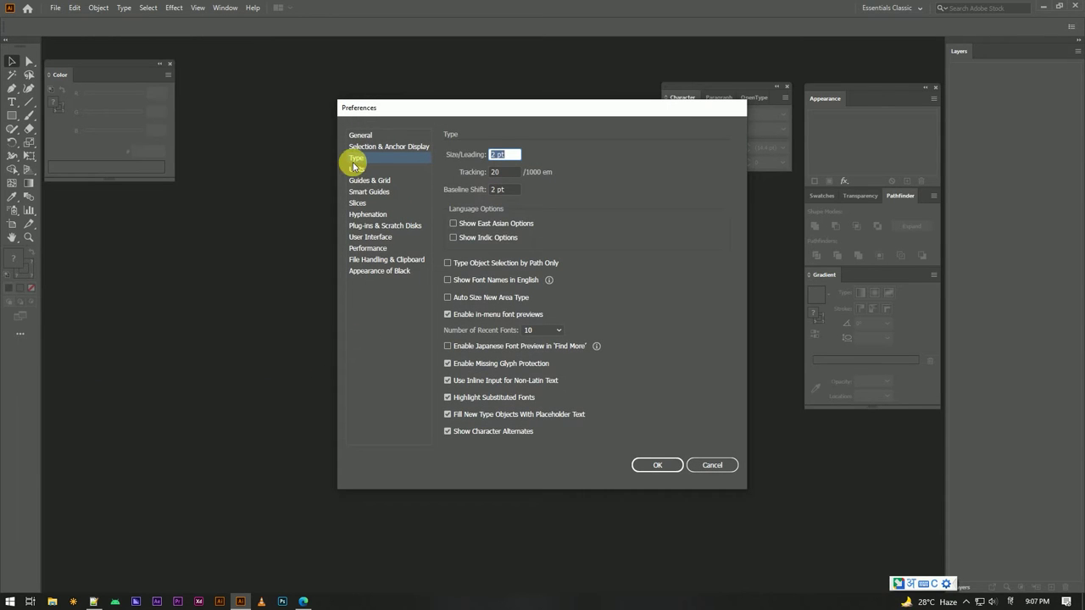
left_click(360, 160)
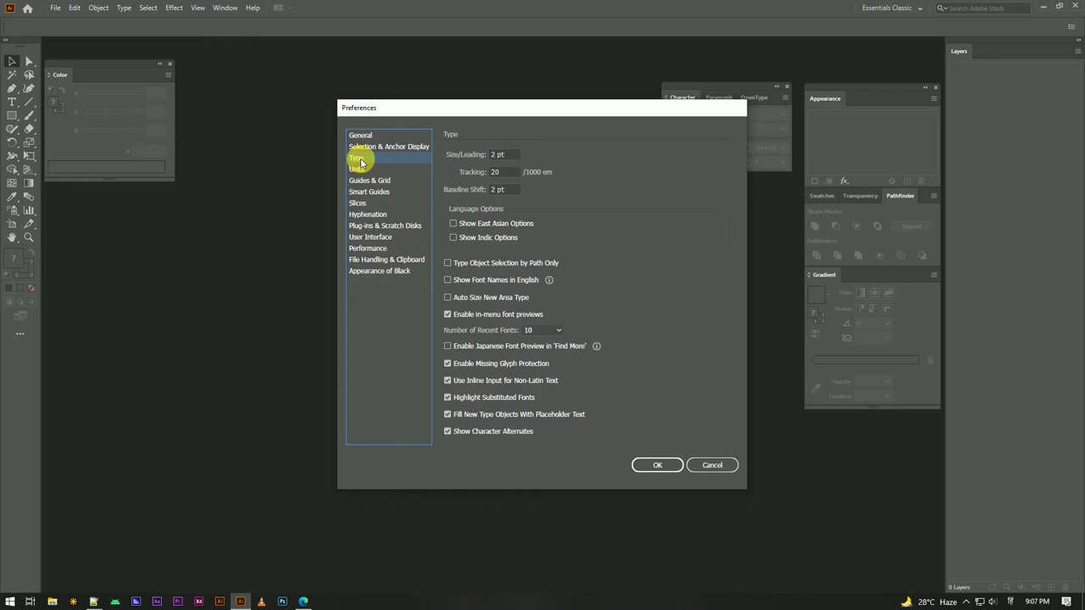
left_click(455, 239)
left_click(659, 473)
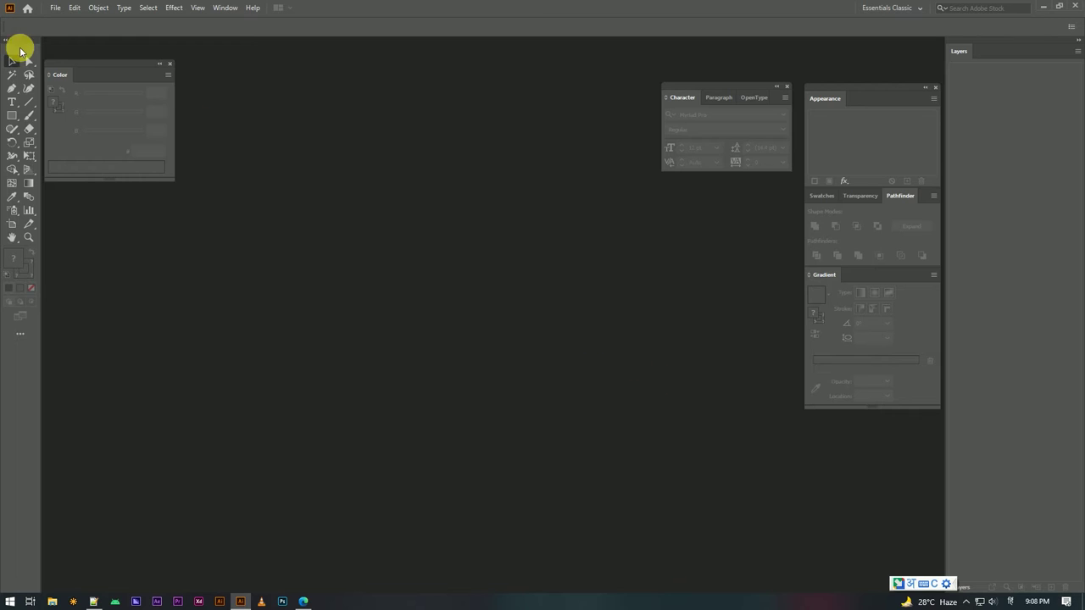
Create a fresh 512 × 512 px document and move the panels clear of the artboard
left_click(54, 8)
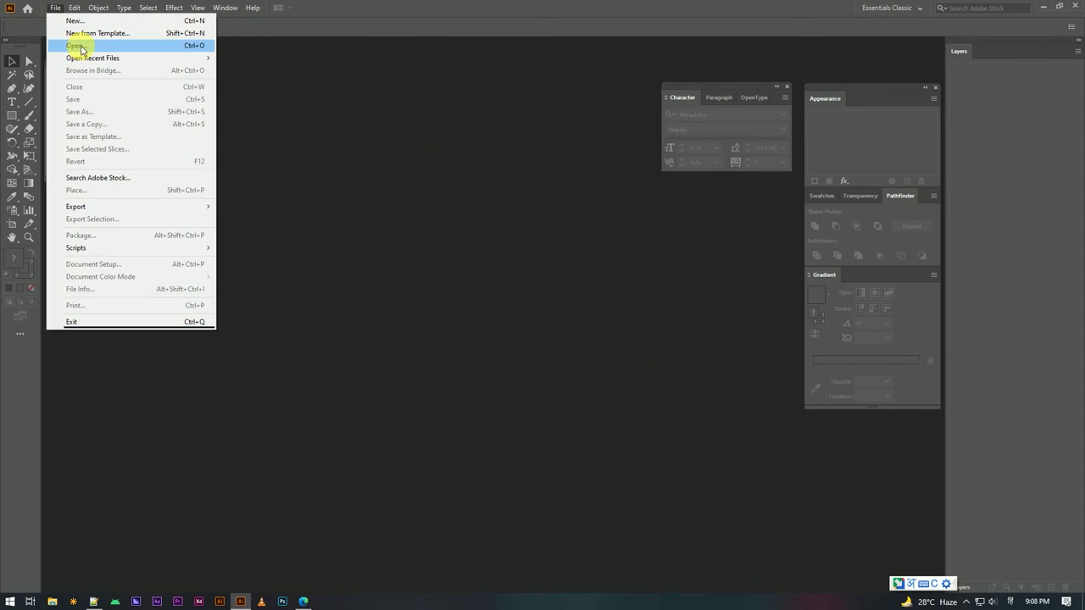
left_click(75, 21)
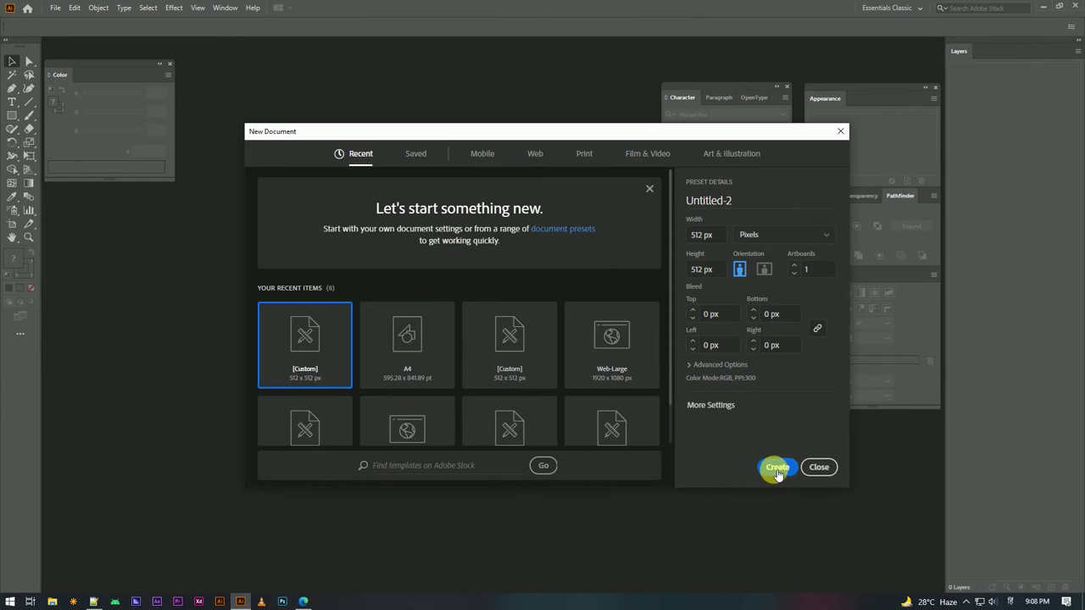
left_click(776, 467)
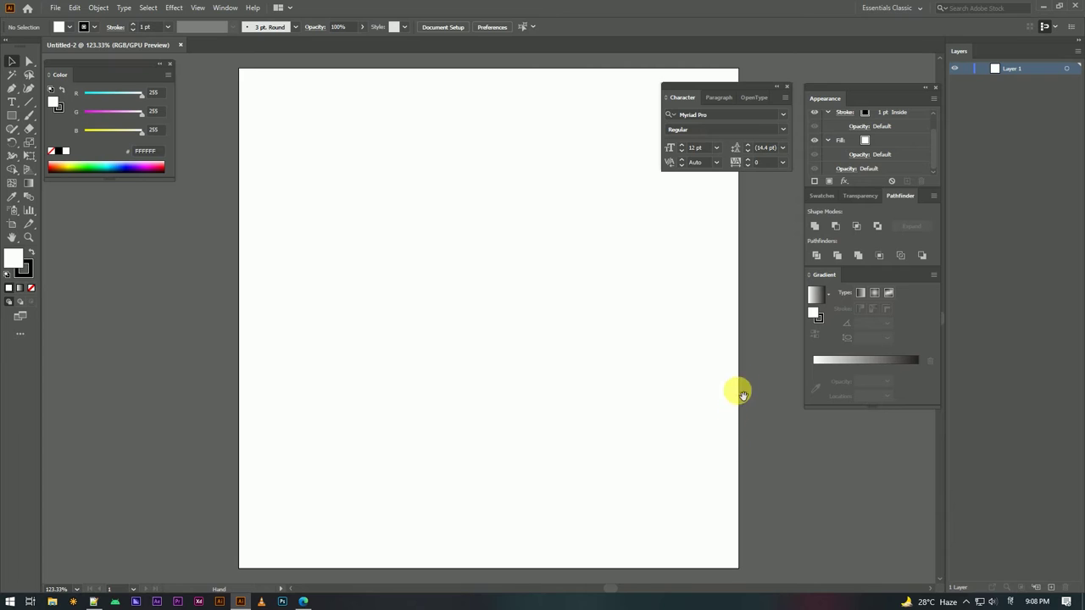
left_click_drag(738, 390, 654, 378)
left_click_drag(742, 85, 760, 48)
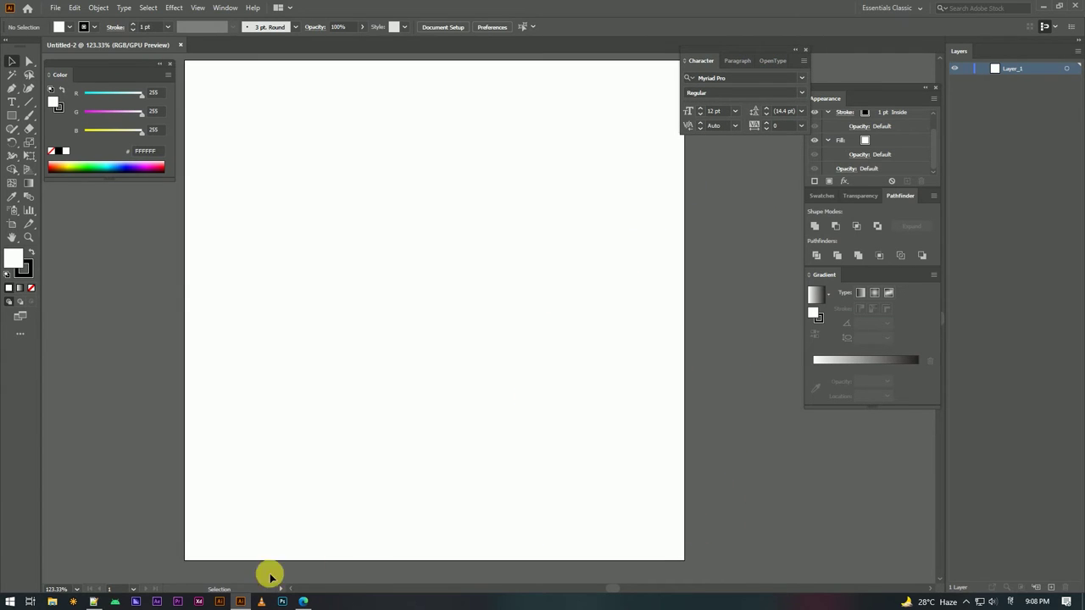
Recopy the Hindi sentence from line 1 of the Notepad++ note and return to Illustrator
left_click(93, 602)
left_click_drag(124, 59, 33, 63)
right_click(58, 63)
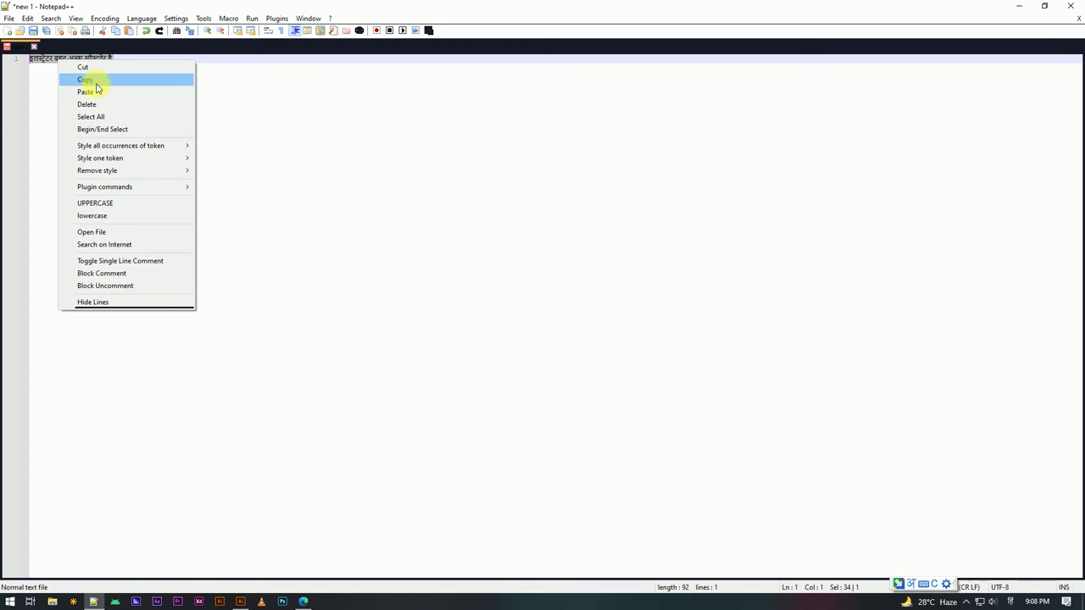
left_click(85, 80)
left_click(129, 174)
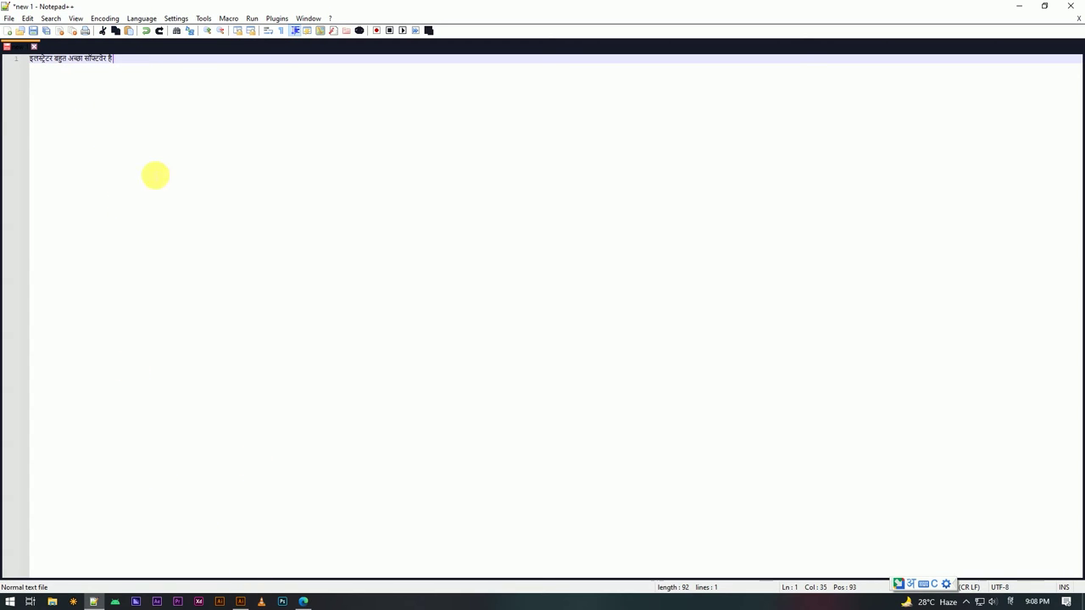
left_click(242, 602)
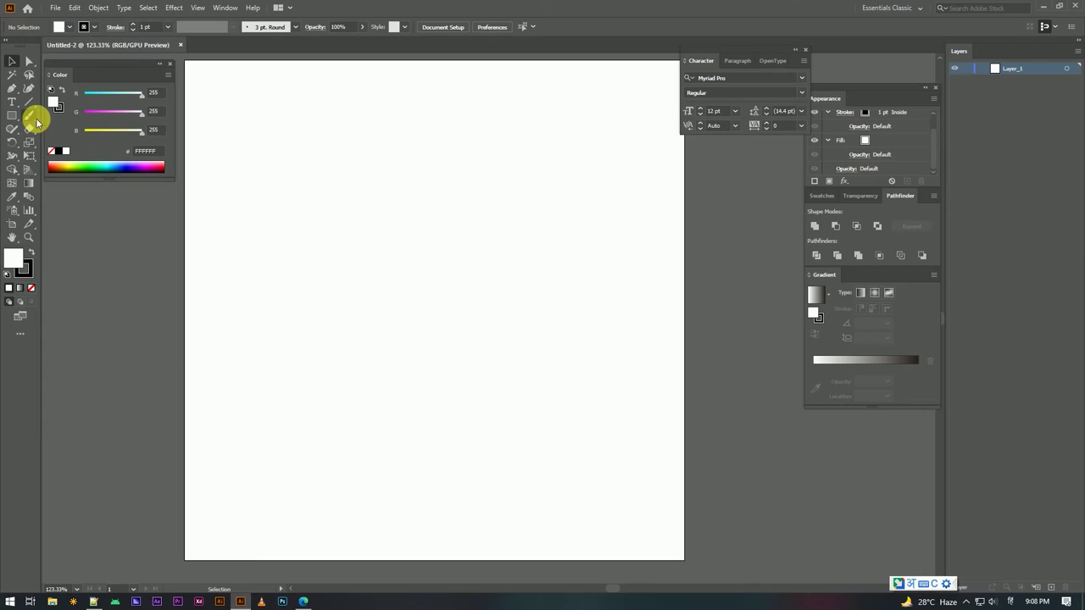
Add a text object and paste the Hindi sentence over its placeholder text
left_click(13, 103)
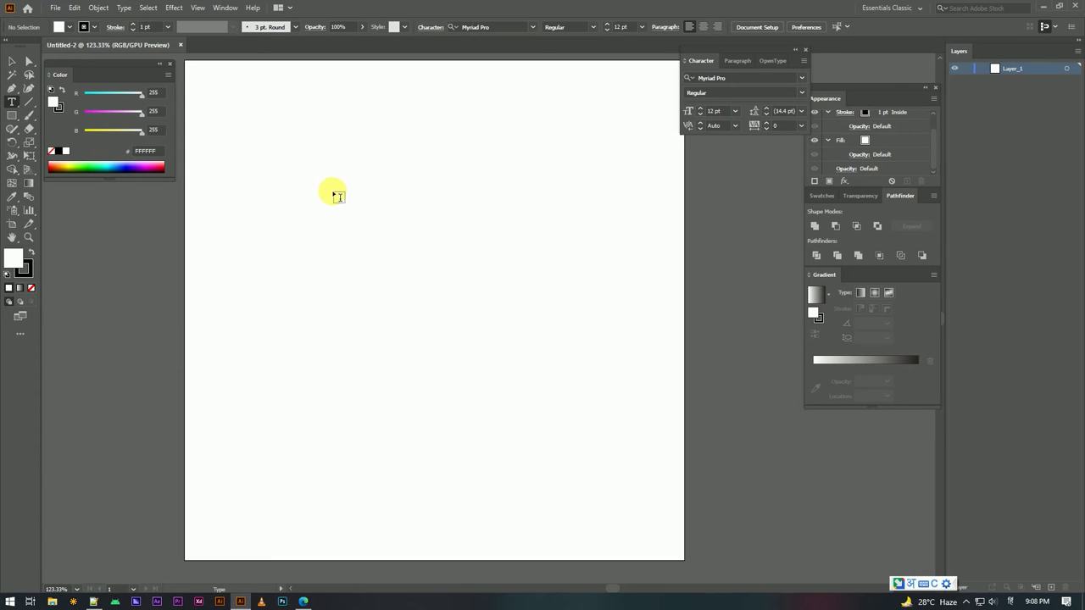
left_click(334, 191)
right_click(351, 194)
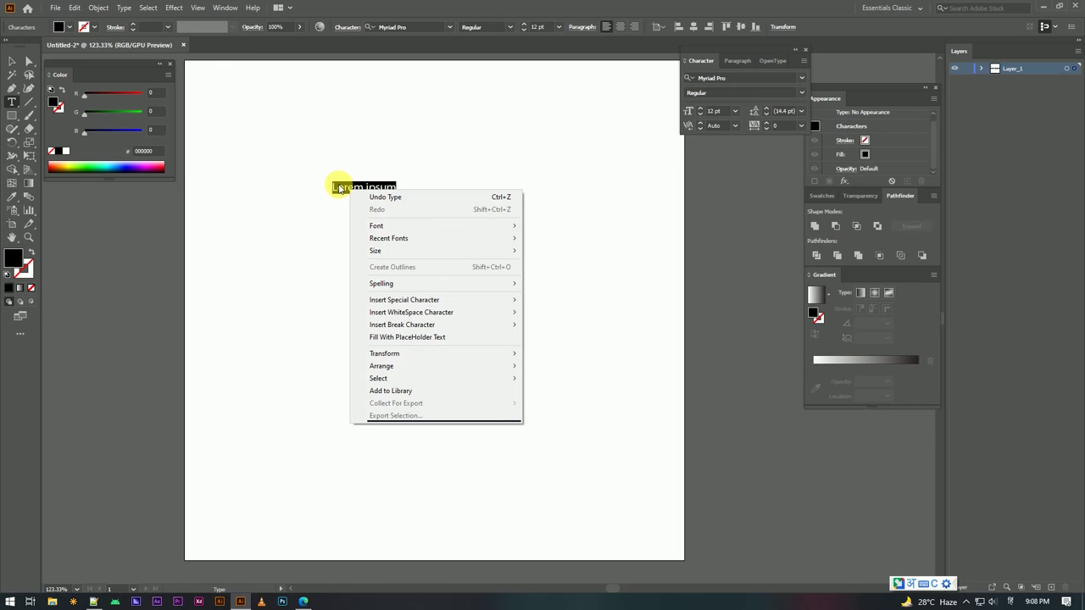
left_click(339, 188)
triple_click(350, 194)
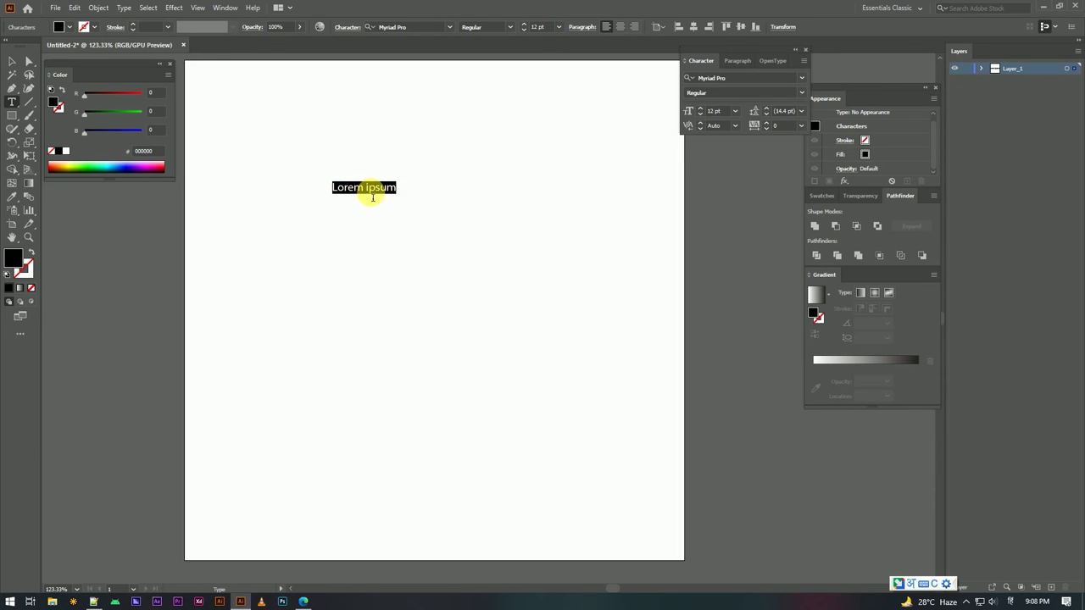
key("ctrl+v")
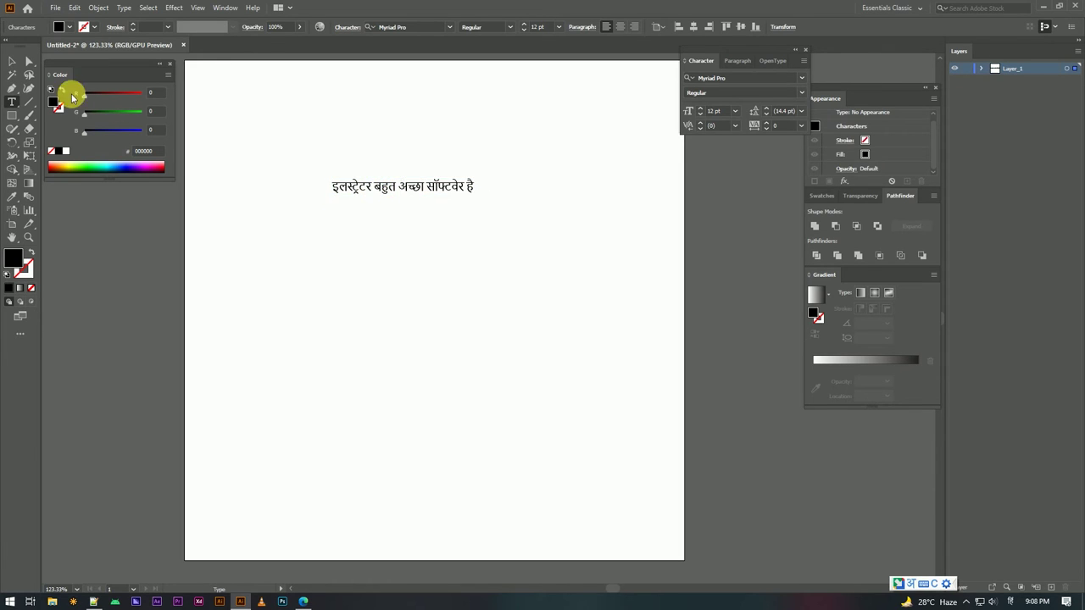
left_click(12, 61)
Enlarge the sentence about 2.2 times and centre it horizontally and vertically on the artboard
left_click_drag(480, 192, 573, 192)
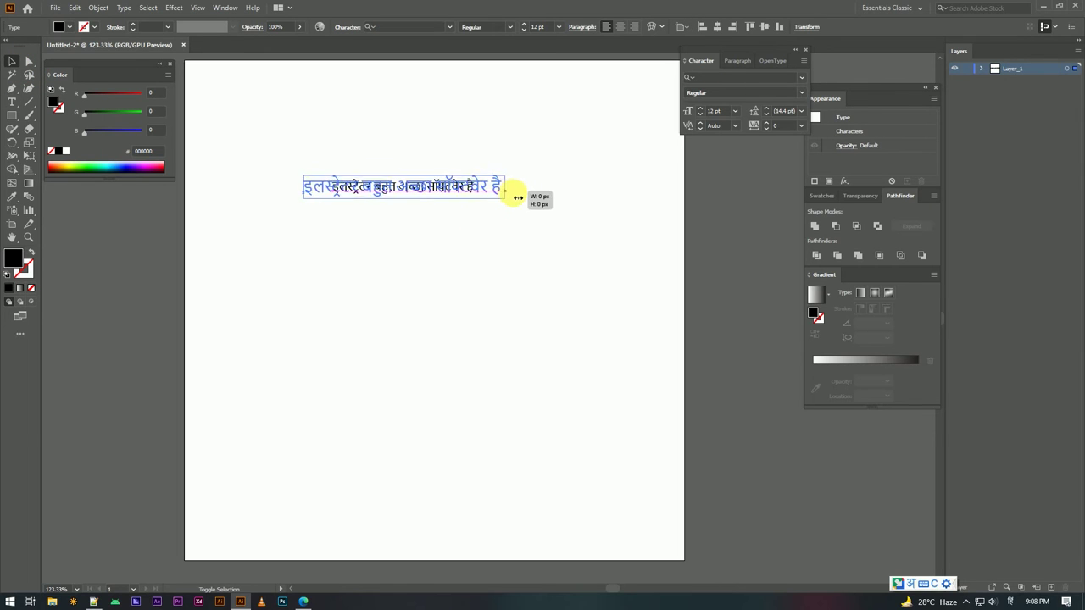
left_click(704, 32)
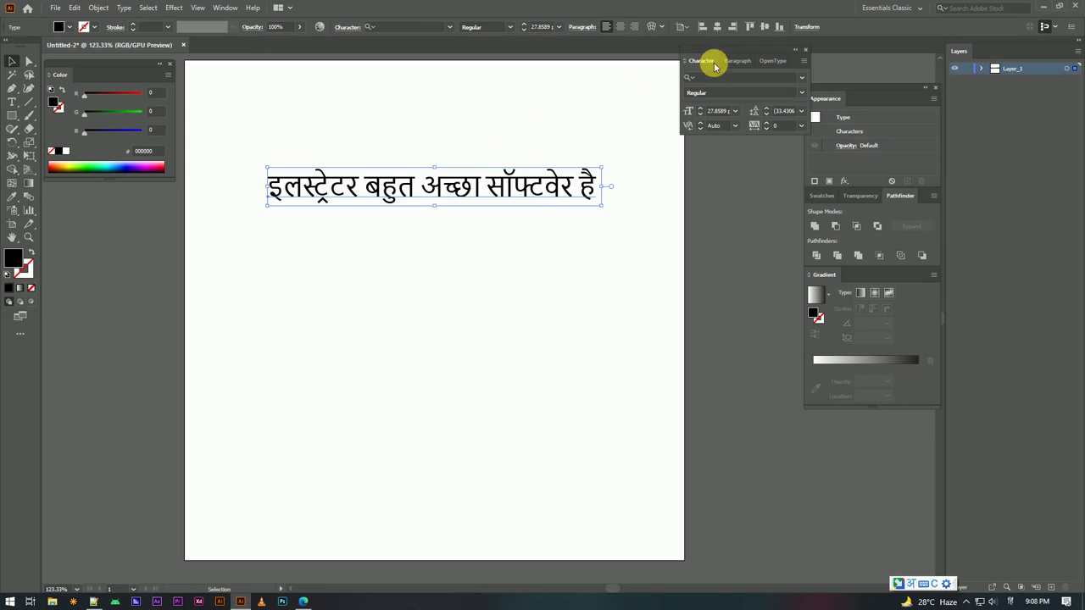
left_click(761, 27)
left_click(414, 213)
key("ctrl+1")
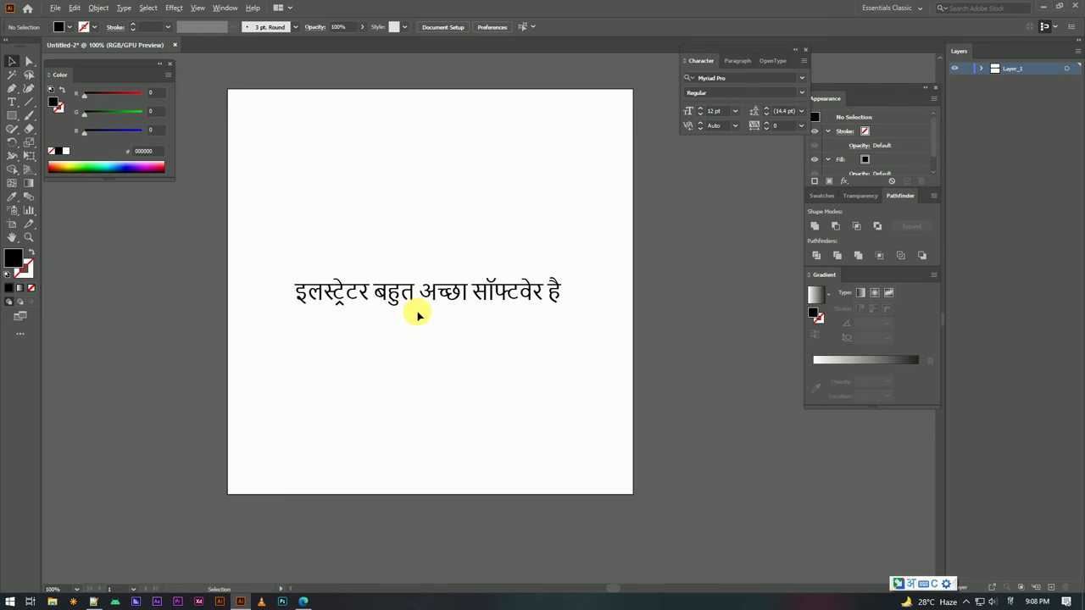
scroll(417, 315, "up", 1)
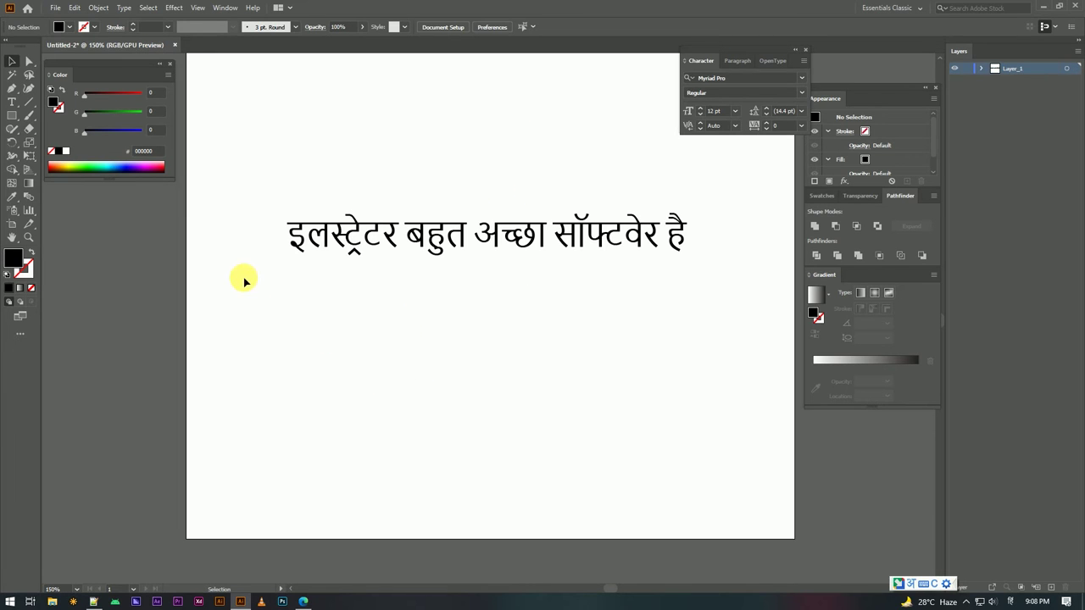
Start a second line below the heading reading 'हेल्लो फ्रेंड्स केसे है आप सब'
left_click(11, 101)
left_click(340, 349)
type("hello")
key("space")
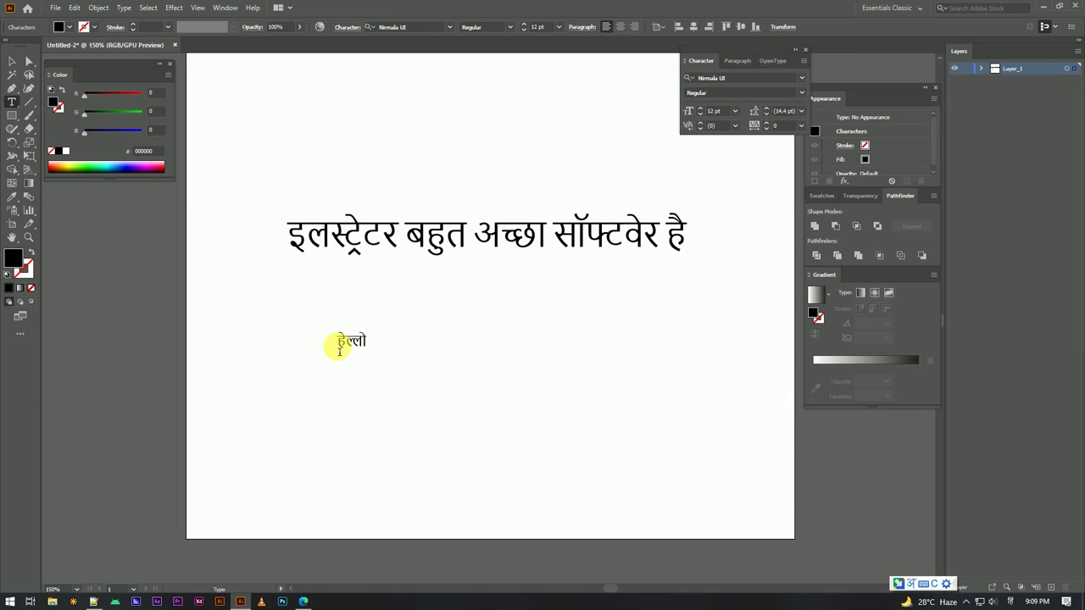
type("FRIEN")
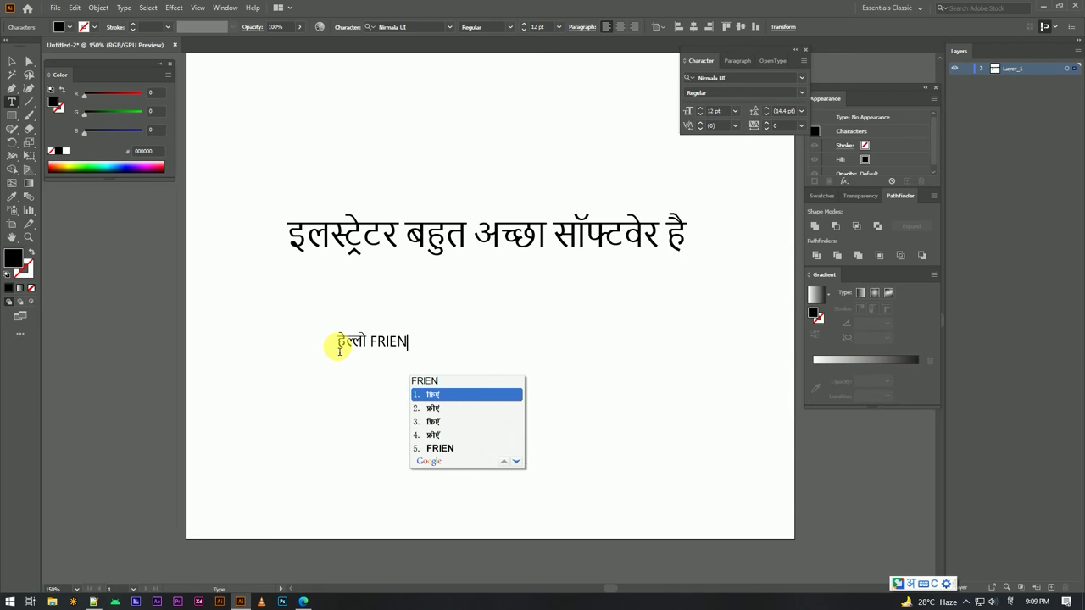
type("DS")
key("space")
type("KESE")
key("space")
type("HAI")
key("space")
type("AAP")
key("space")
type("SAB")
key("space")
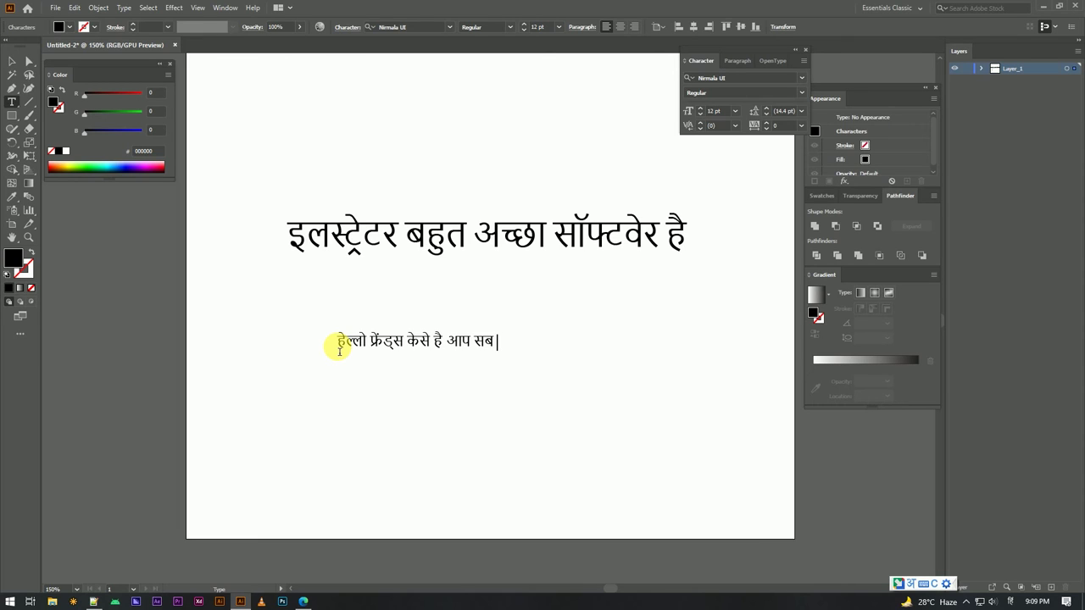
Continue the line with 'अगर ये विडियो आपको अच्छी लगी है तो…' via transliteration
type("TO")
key("BackSpace")
key("BackSpace")
type("AGAR")
key("space")
type("YE")
key("space")
type("VIDEO")
key("space")
type("APKO")
key("space")
type("ACHHI")
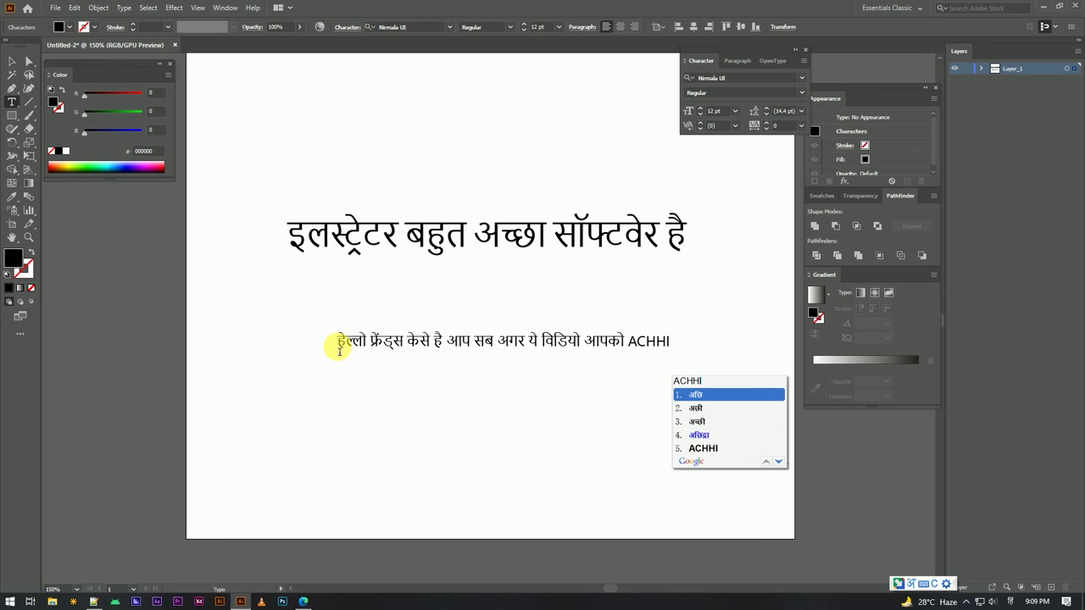
key("Down")
key("Down")
key("Return")
type("LAGI HAI to ")
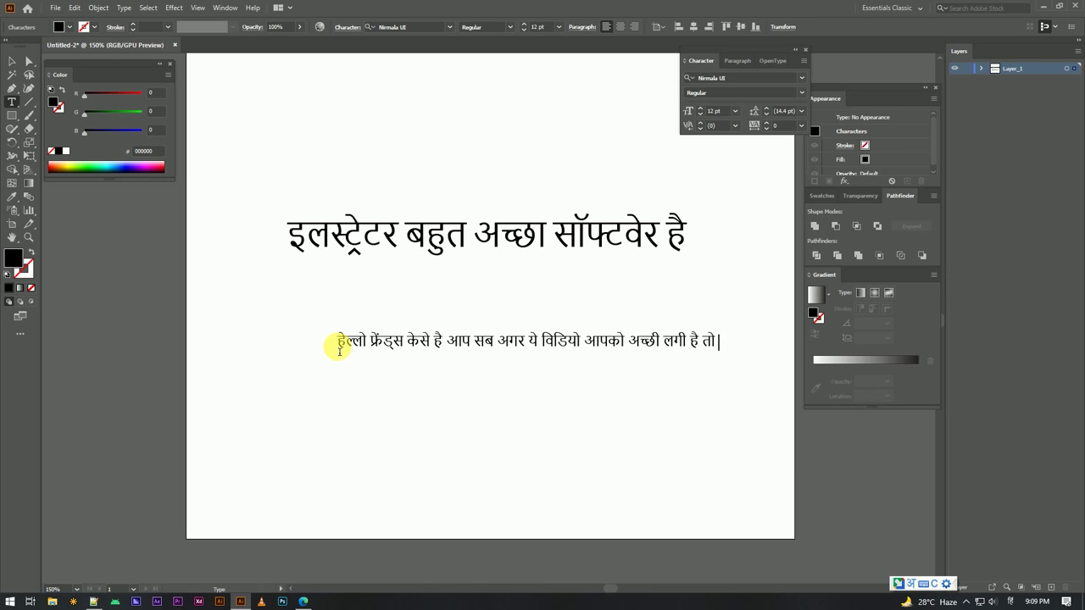
type("VIDEO ")
type("ko LIKHE ")
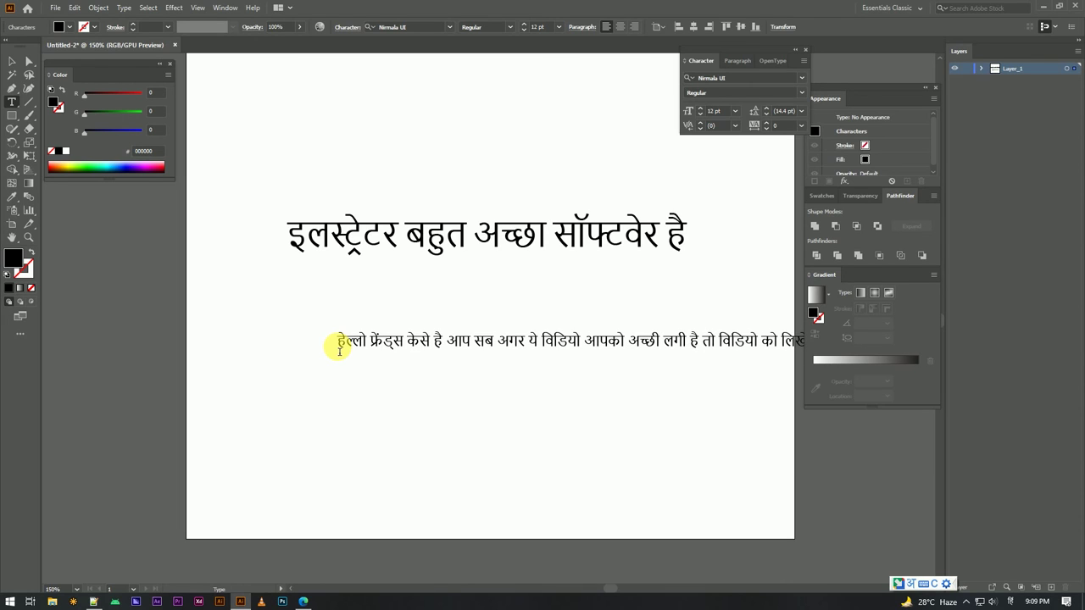
type("hai")
Centre the second Hindi line horizontally on the artboard
left_click(13, 61)
left_click(733, 26)
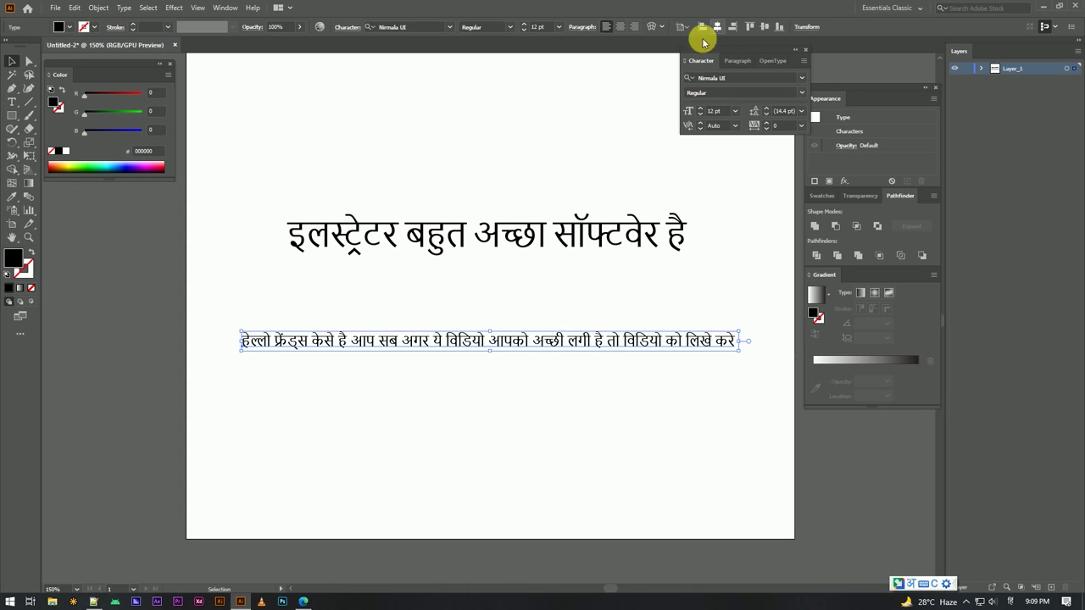
left_click(717, 296)
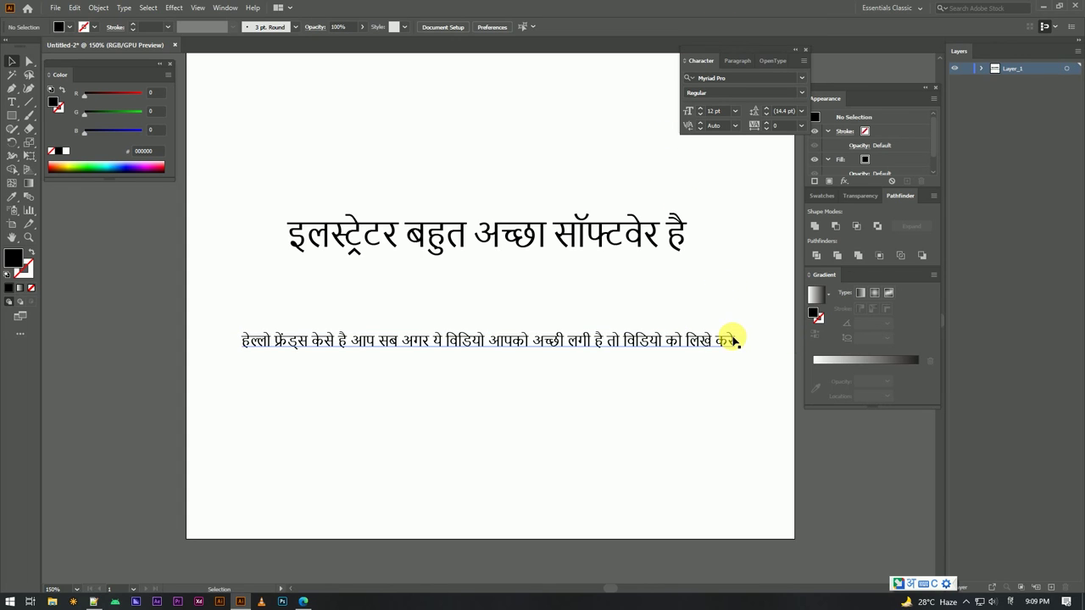
Type 'धन्यवाद' as a new text object below the second line
left_click(11, 103)
left_click(474, 409)
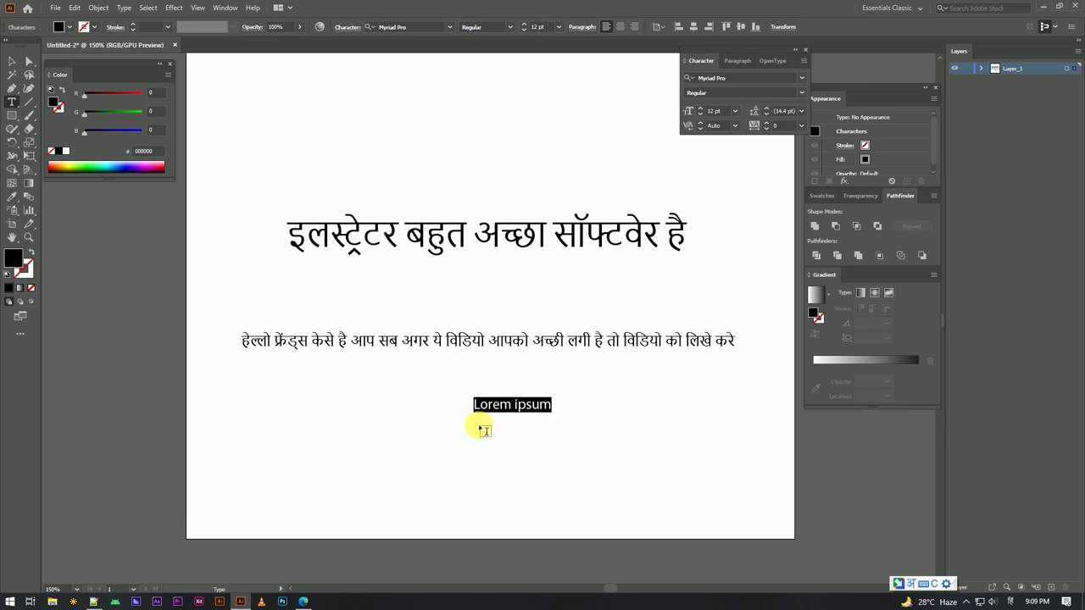
type("DHANY")
type("AVA")
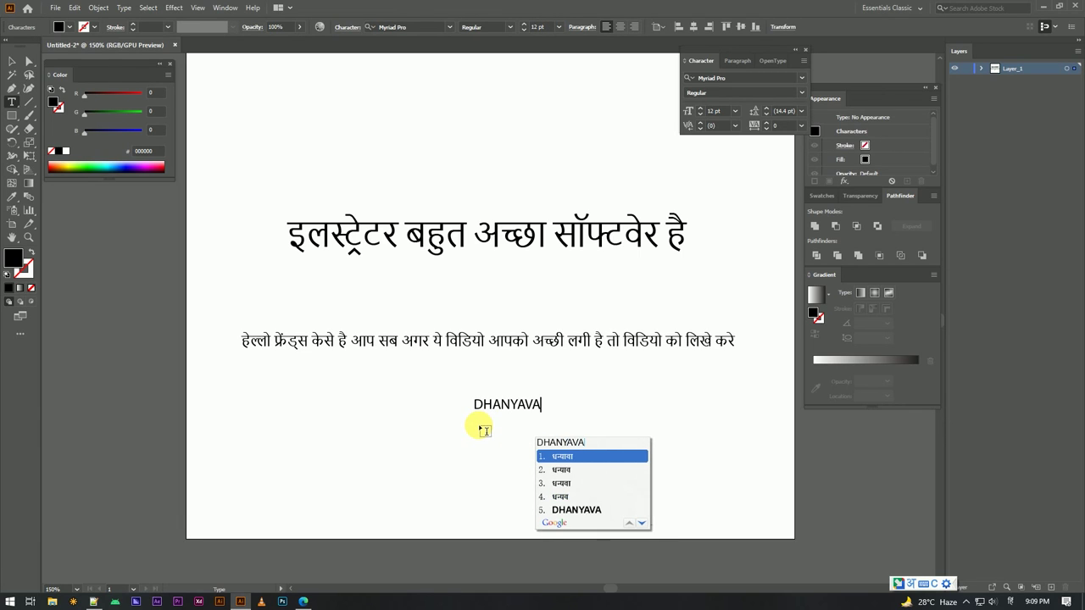
type("D")
key("space")
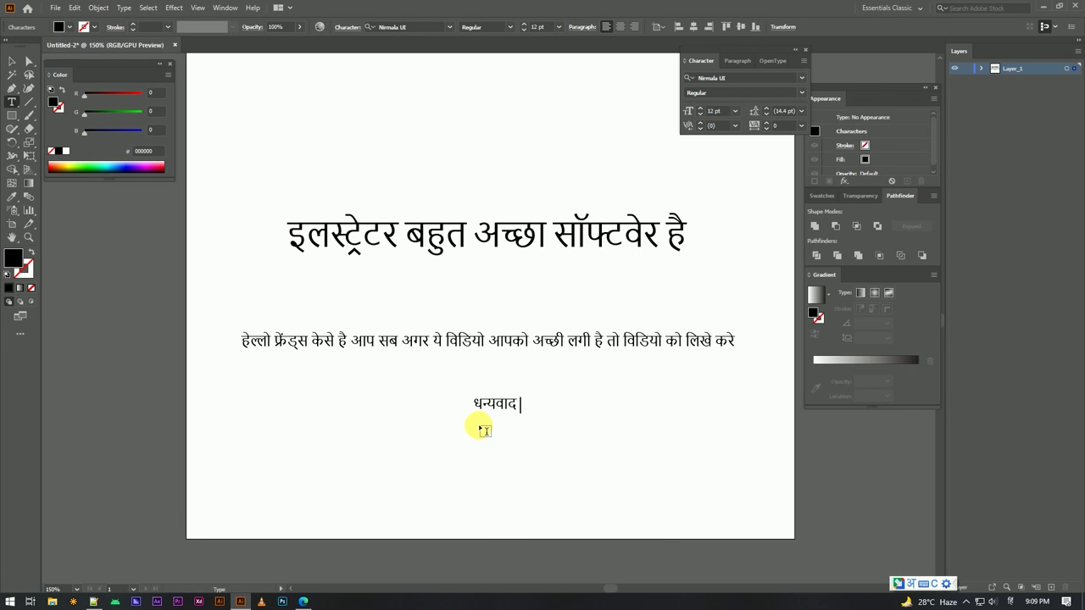
Greatly enlarge 'धन्यवाद' and review all three text lines together
left_click(12, 62)
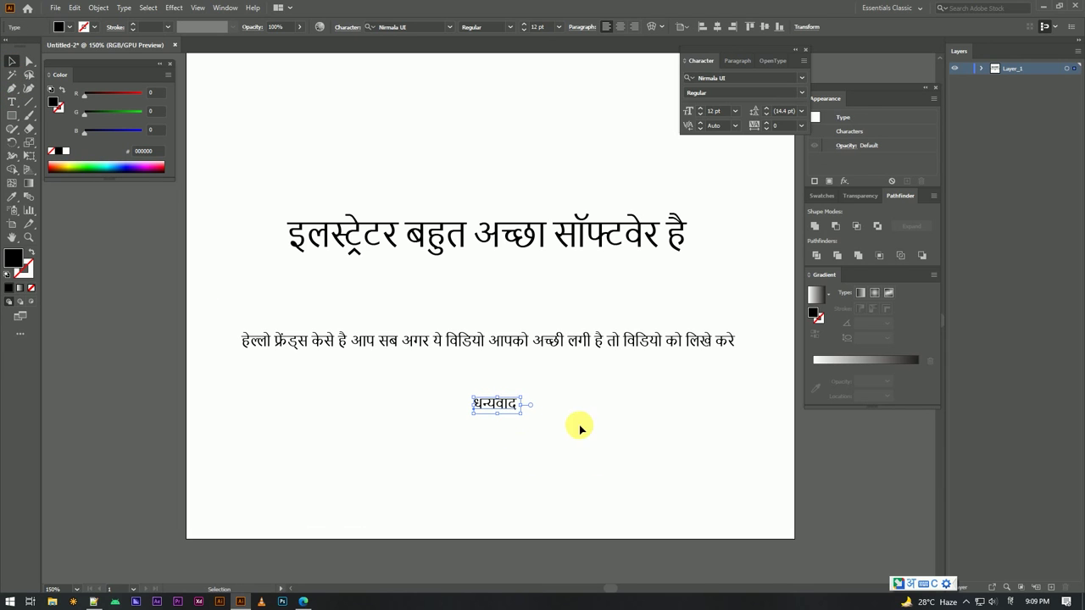
mouse_move(538, 412)
left_mouse_down()
mouse_move(634, 424)
mouse_move(571, 450)
left_mouse_up()
scroll(648, 427, "down", 1)
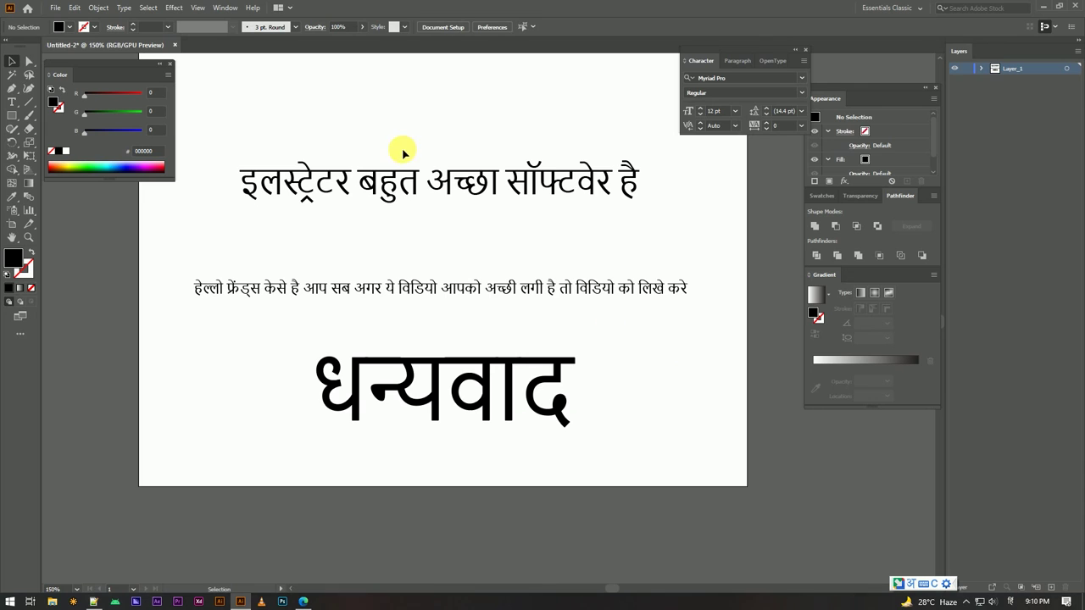
key("ctrl+a")
key("ctrl+shift+a")
scroll(436, 177, "down", 3)
scroll(465, 245, "up", 1)
scroll(526, 255, "up", 1)
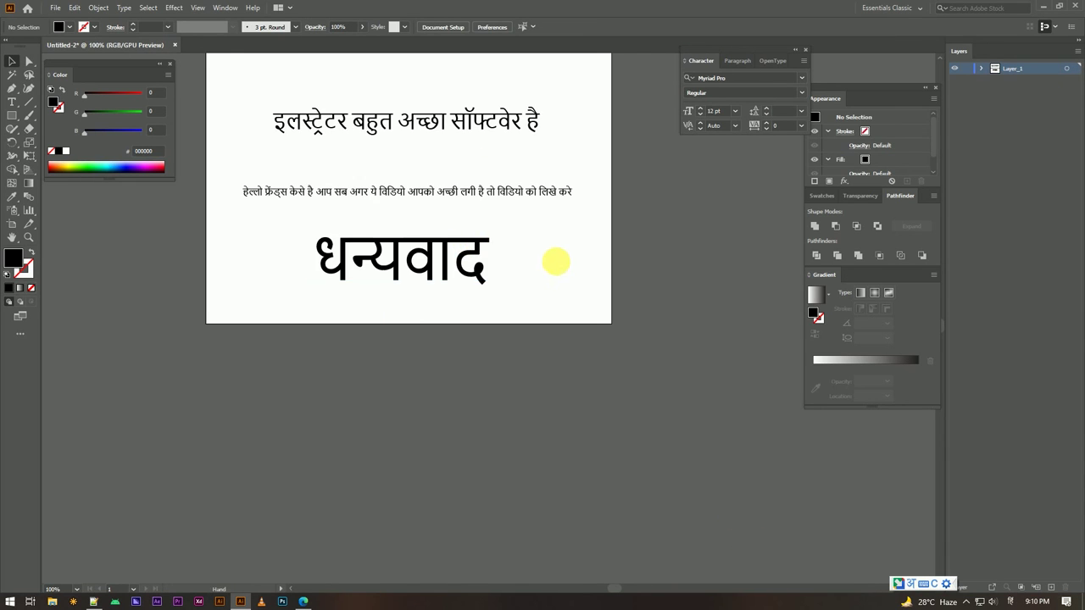
scroll(593, 305, "up", 1)
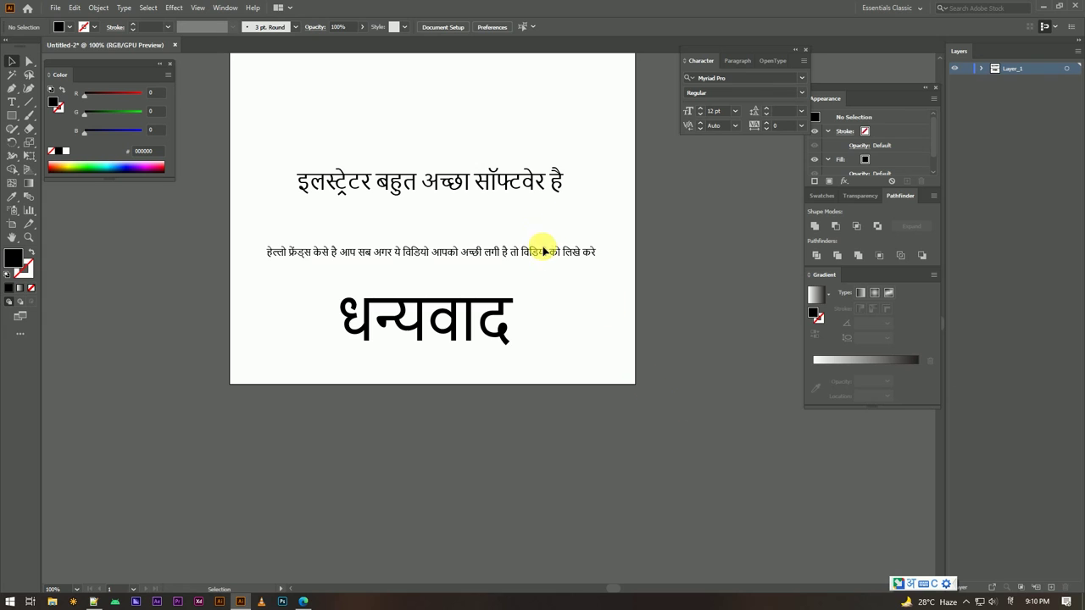
left_click(1075, 6)
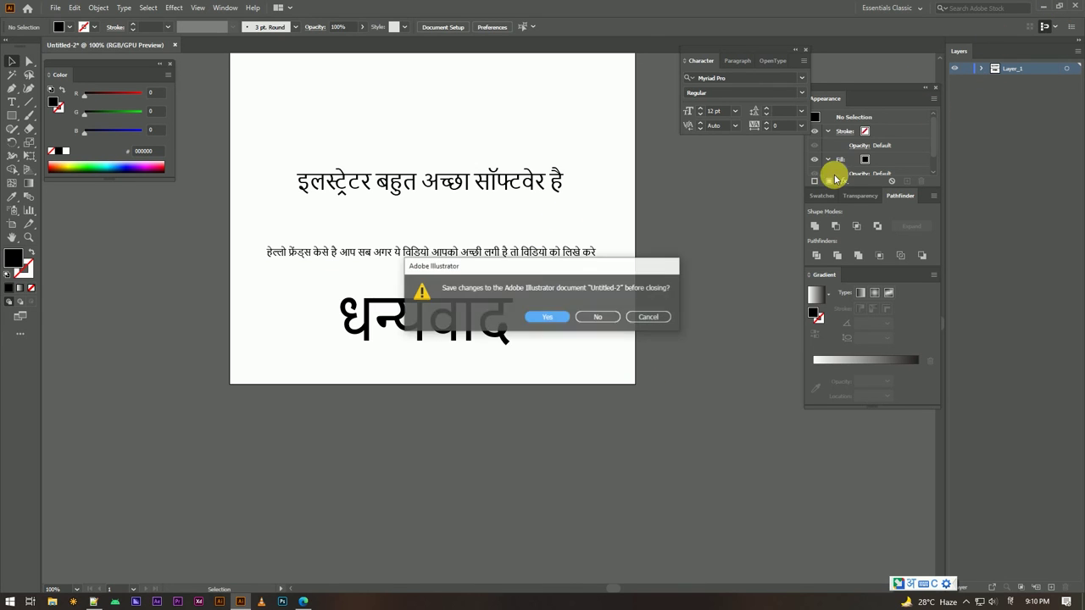
Discard the unsaved Illustrator document and close the Notepad++ window
left_click(614, 314)
left_click(1072, 6)
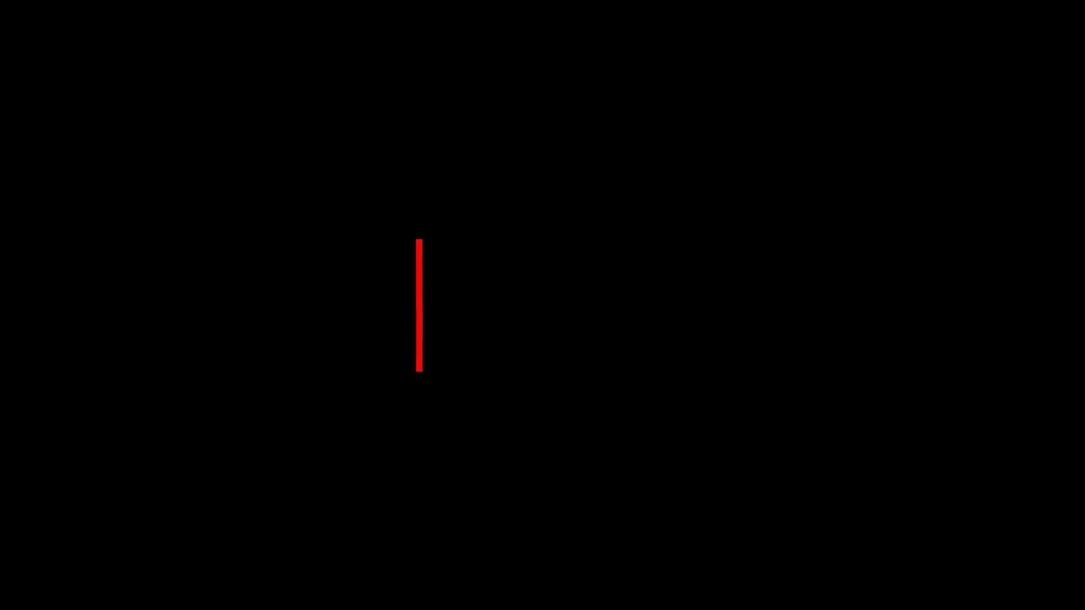